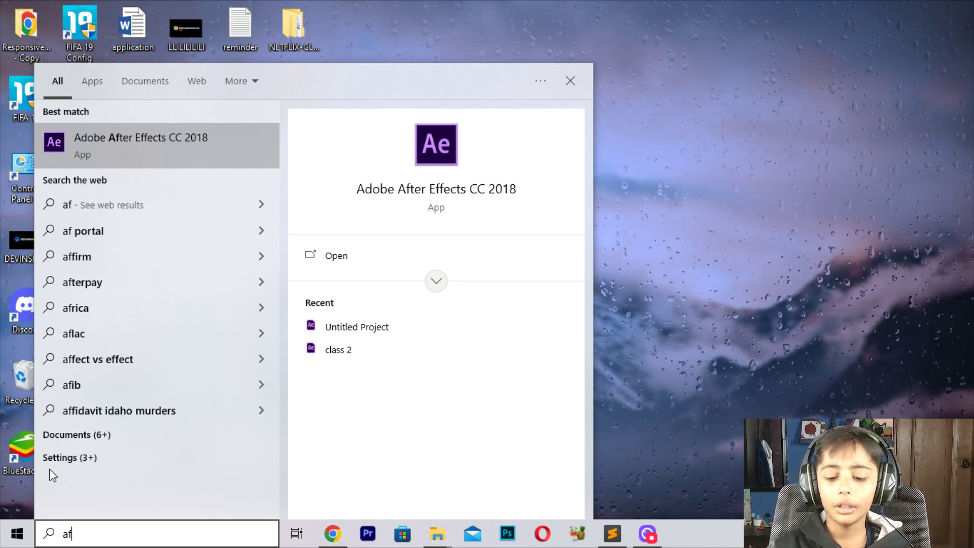
# Step: Launch After Effects and refresh the Windows desktop while it loads
pyautogui.press('Escape')
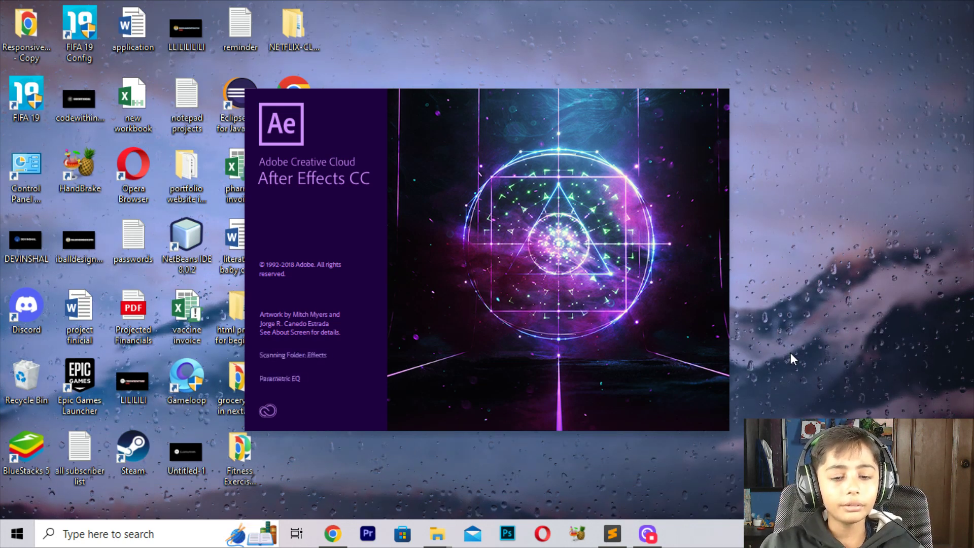
pyautogui.rightClick(772, 4)
pyautogui.click(790, 41)
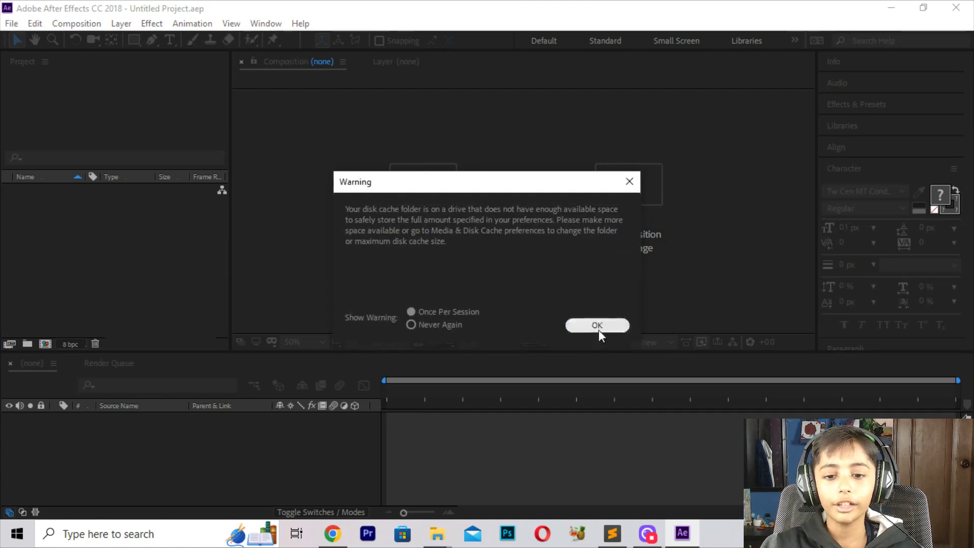
# Step: Dismiss the disk cache warning and create Comp 1 at 1280x720, 25 fps, 10 s
pyautogui.click(597, 325)
pyautogui.click(477, 213)
pyautogui.press('Return')
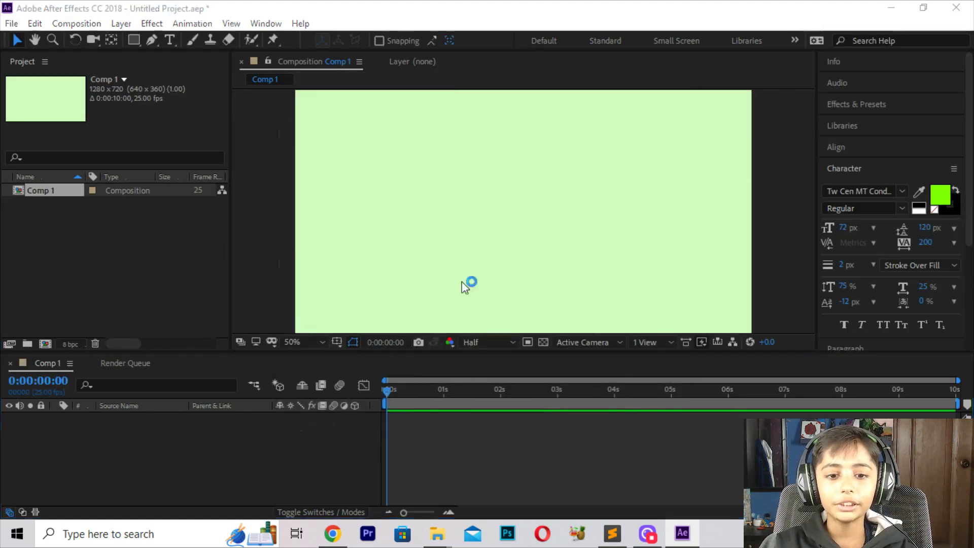
# Step: Import burger.jpg from the desktop and place it in Comp 1 as a layer
pyautogui.press('super+d')
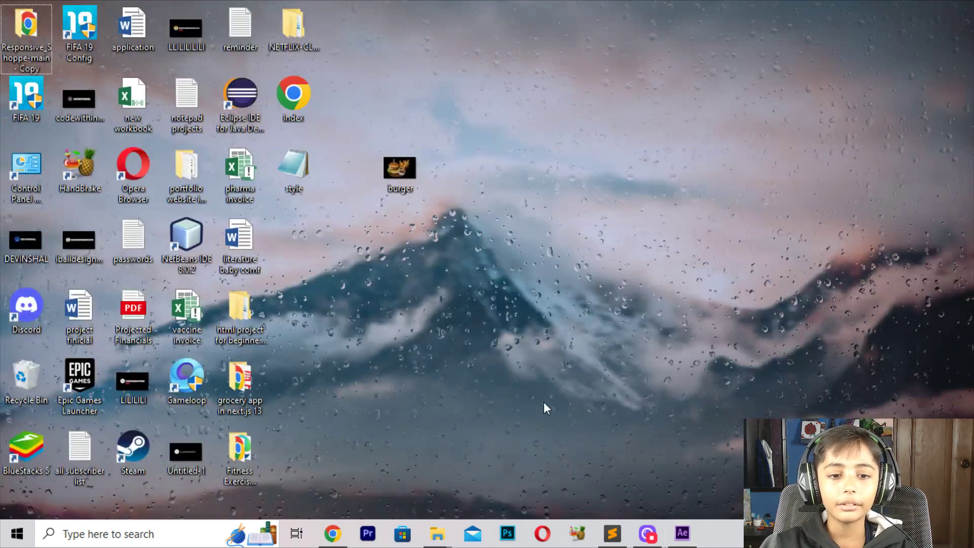
pyautogui.moveTo(401, 173); pyautogui.dragTo(479, 65)
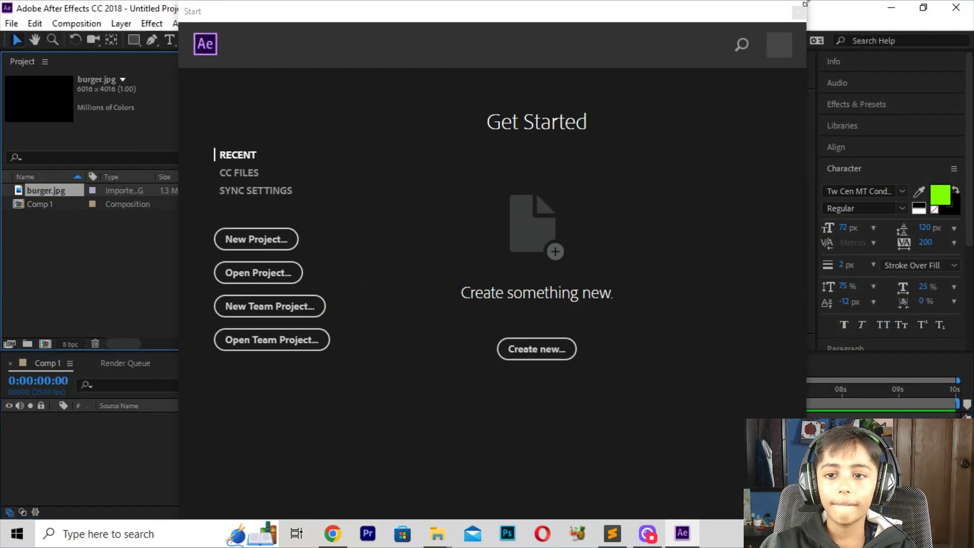
pyautogui.moveTo(46, 191); pyautogui.dragTo(435, 152)
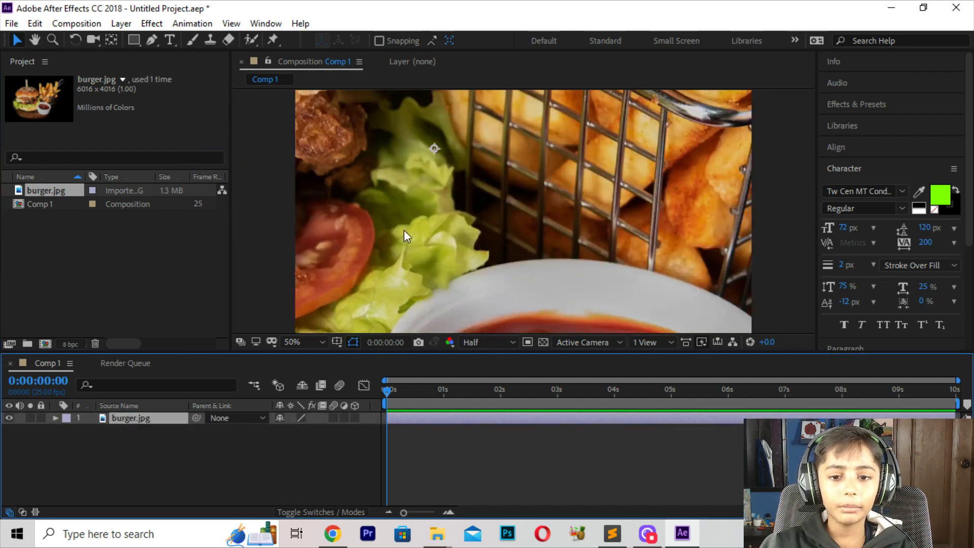
# Step: Scale burger.jpg to 24% and position it at 636,338 so the meal fills the frame
pyautogui.click(56, 417)
pyautogui.click(68, 430)
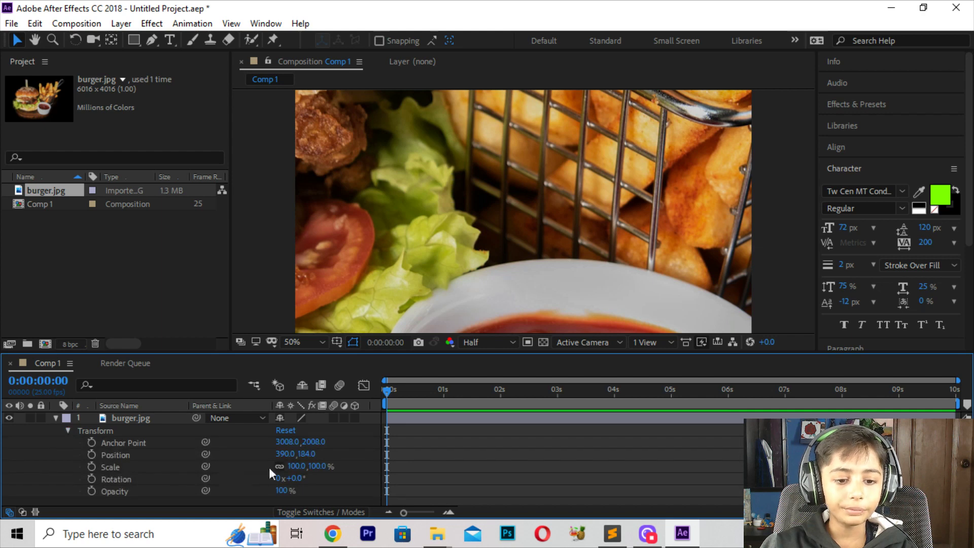
pyautogui.moveTo(304, 467); pyautogui.dragTo(262, 467)
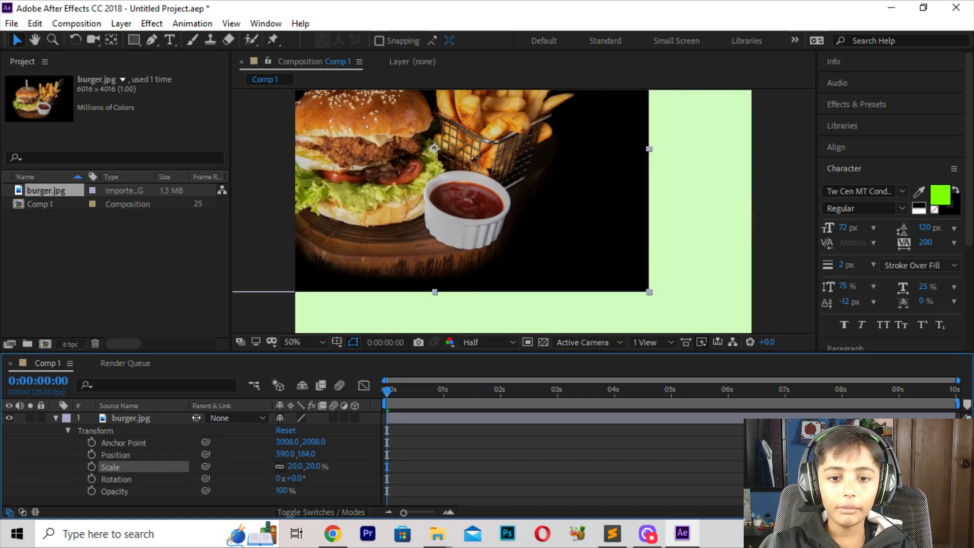
pyautogui.moveTo(494, 214); pyautogui.dragTo(581, 269)
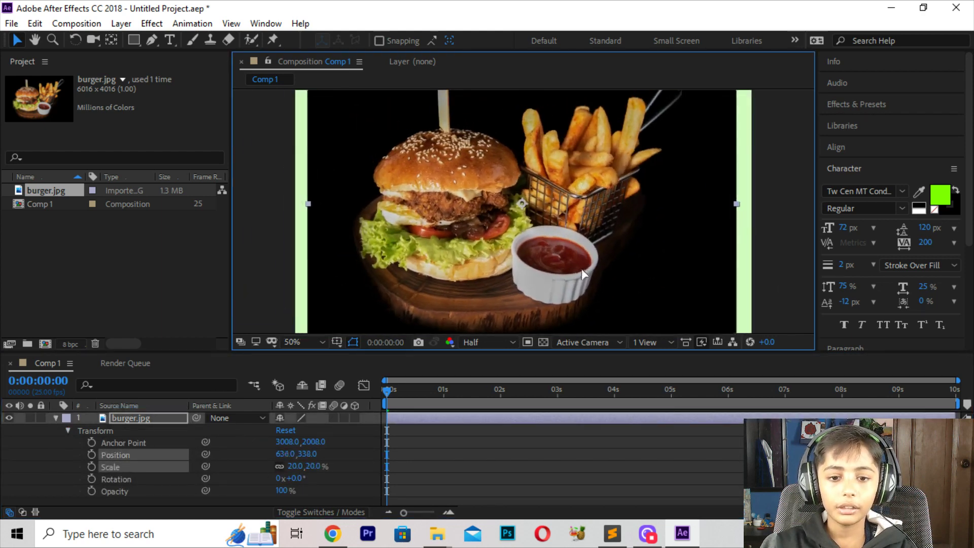
pyautogui.moveTo(298, 467); pyautogui.dragTo(300, 467)
pyautogui.click(794, 158)
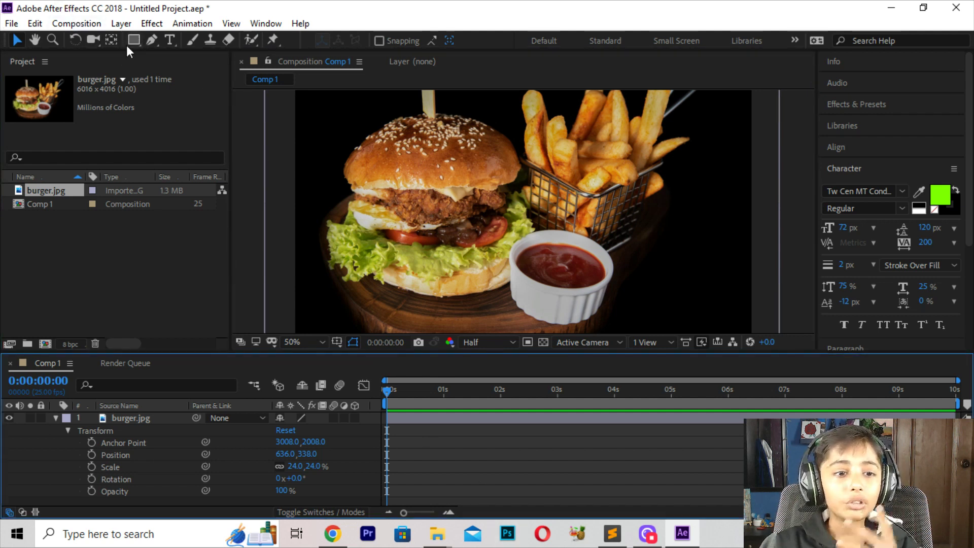
pyautogui.click(56, 417)
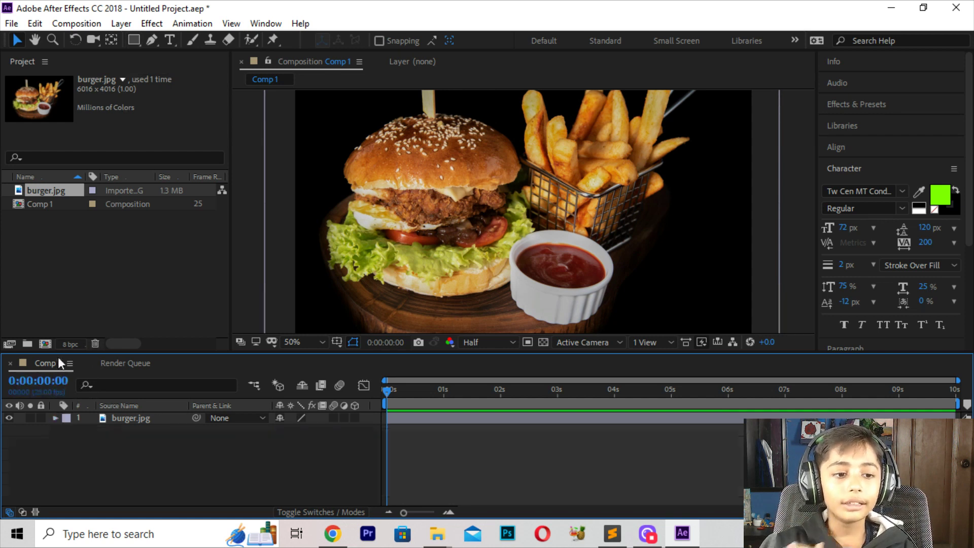
pyautogui.click(139, 41)
pyautogui.moveTo(339, 124); pyautogui.dragTo(622, 314)
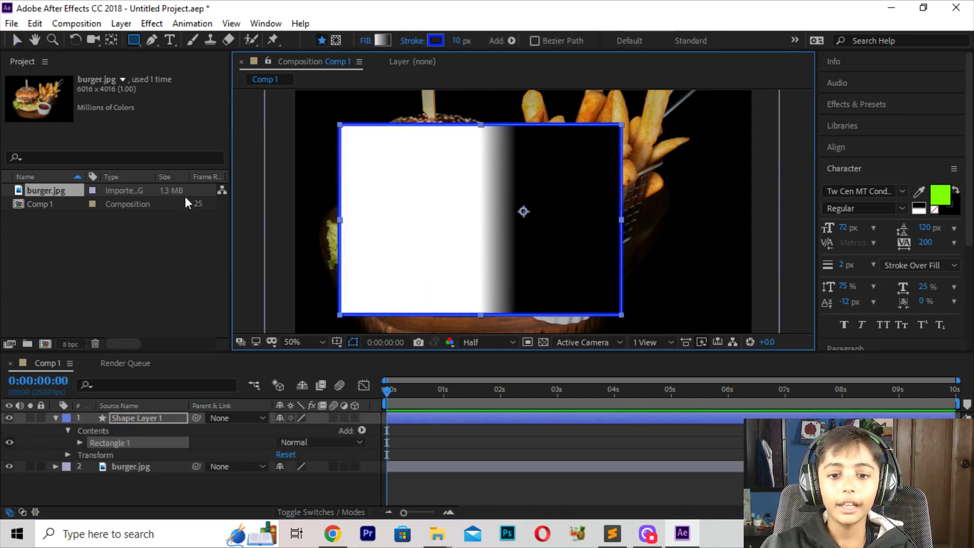
pyautogui.click(170, 420)
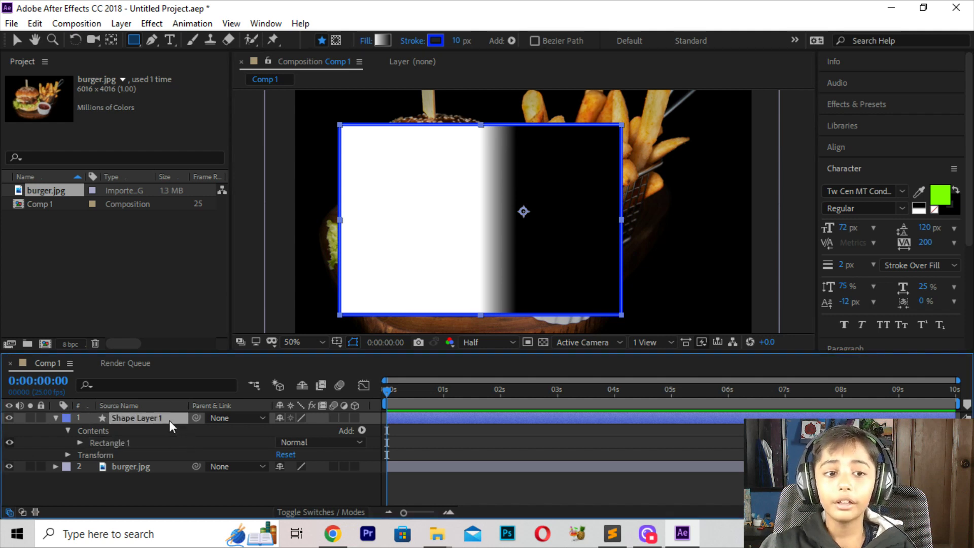
pyautogui.press('Delete')
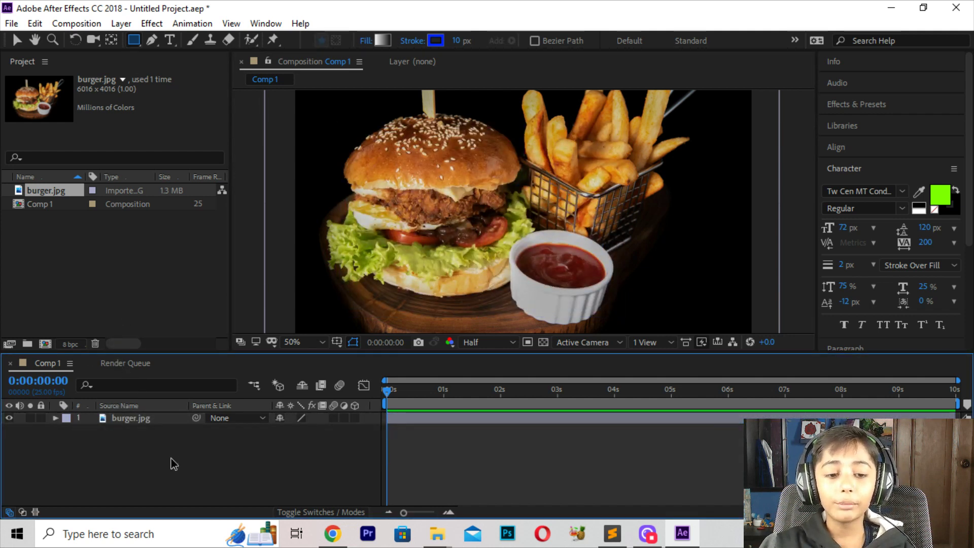
pyautogui.click(126, 417)
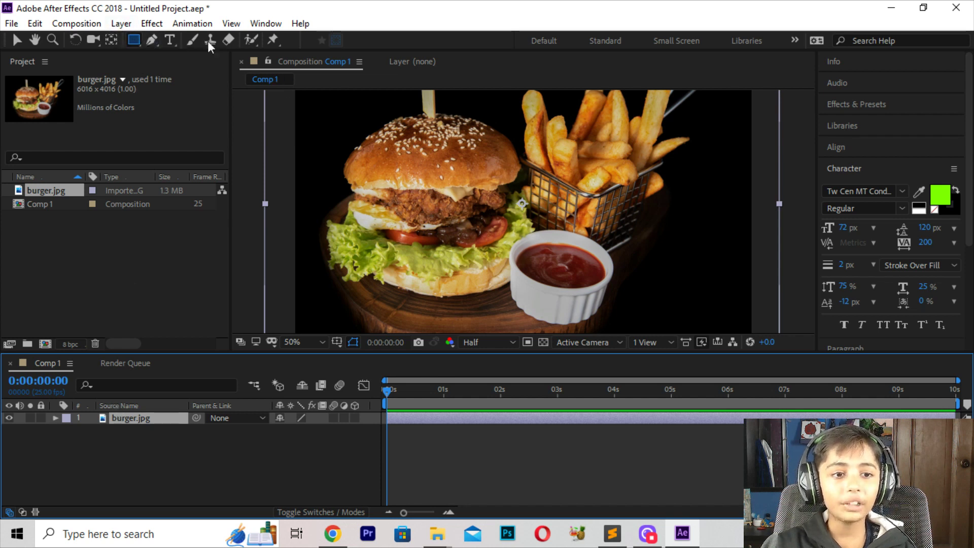
# Step: Draw rectangle masks around the burger and fries, plus strips at right, top and left
pyautogui.moveTo(333, 106); pyautogui.dragTo(540, 300)
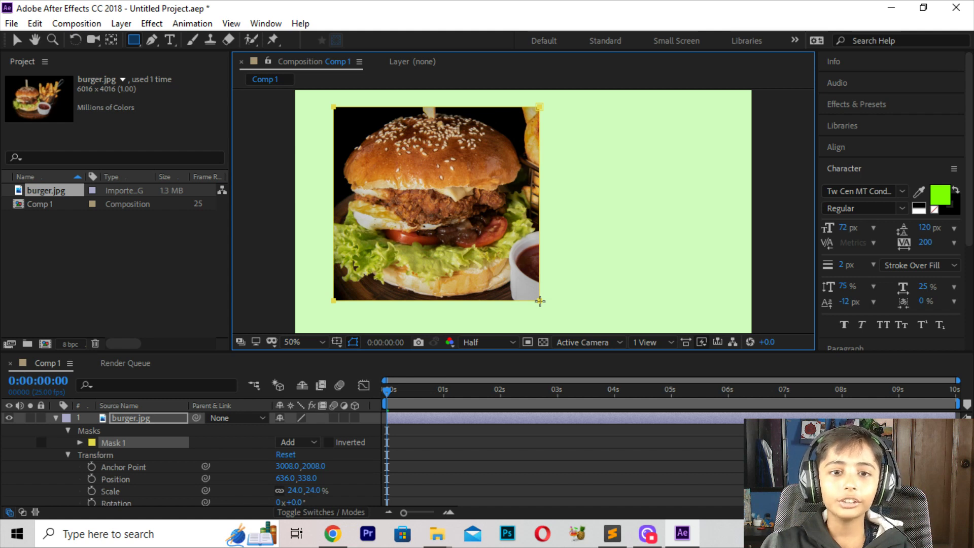
pyautogui.moveTo(540, 301)
pyautogui.mouseDown()
pyautogui.moveTo(559, 306)
pyautogui.moveTo(548, 311)
pyautogui.mouseUp()
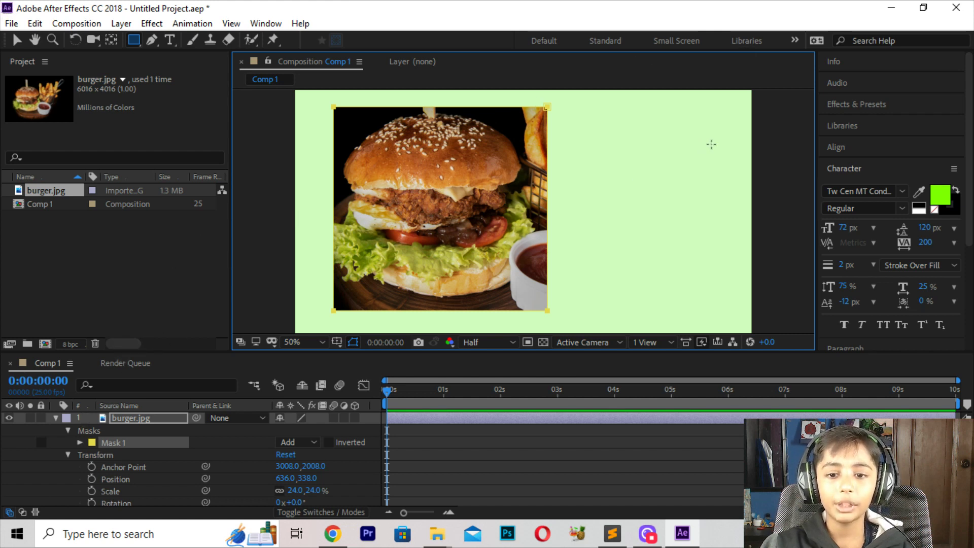
pyautogui.moveTo(671, 131)
pyautogui.mouseDown()
pyautogui.moveTo(600, 224)
pyautogui.moveTo(575, 304)
pyautogui.mouseUp()
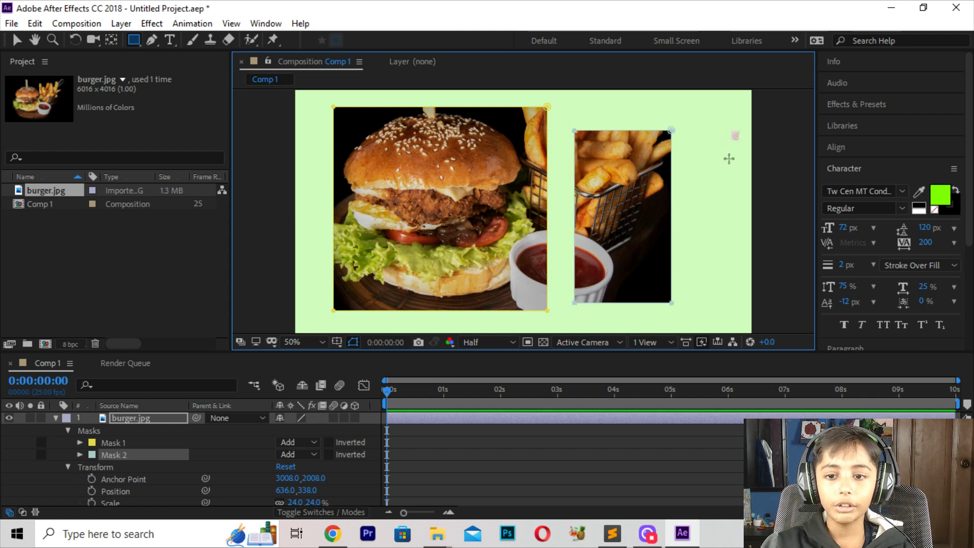
pyautogui.moveTo(729, 158)
pyautogui.mouseDown()
pyautogui.moveTo(707, 287)
pyautogui.moveTo(688, 310)
pyautogui.mouseUp()
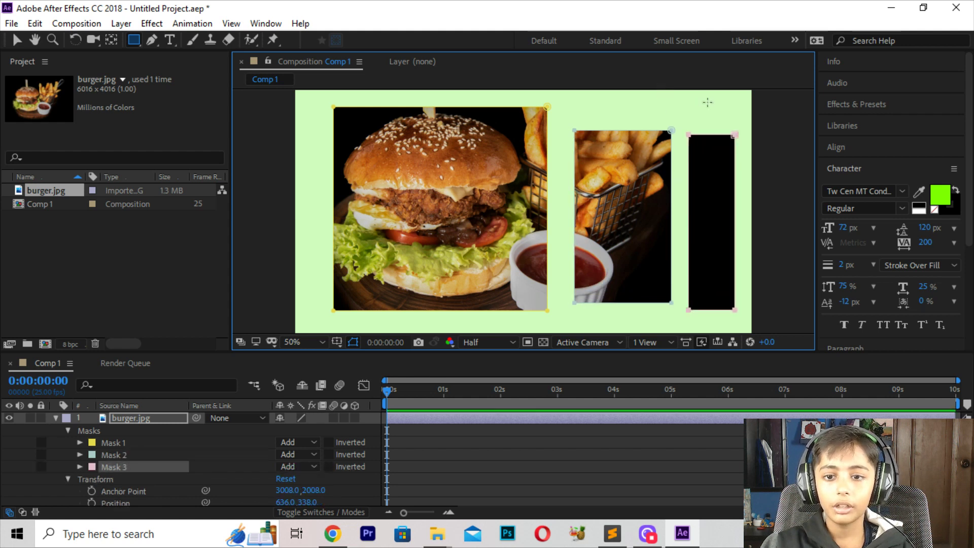
pyautogui.moveTo(707, 102); pyautogui.dragTo(625, 119)
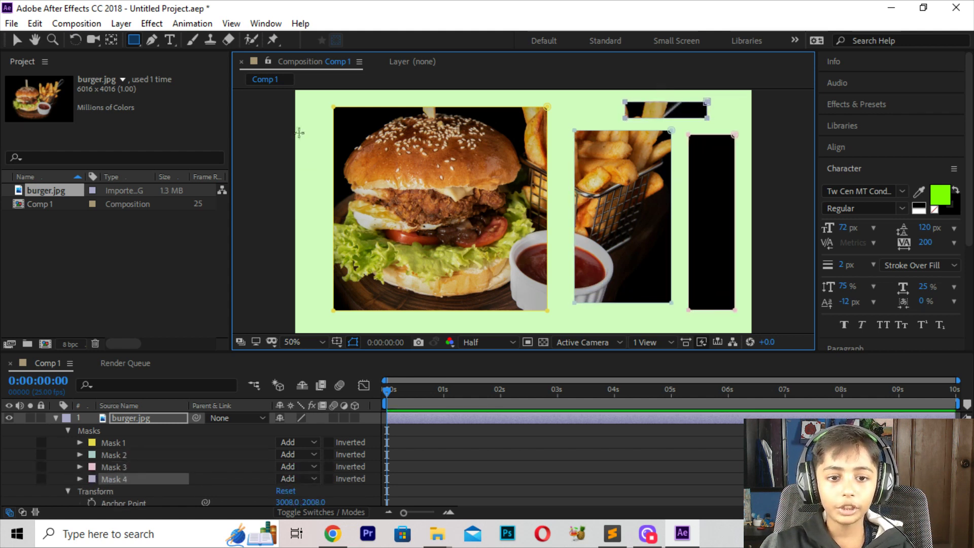
pyautogui.moveTo(299, 133); pyautogui.dragTo(328, 304)
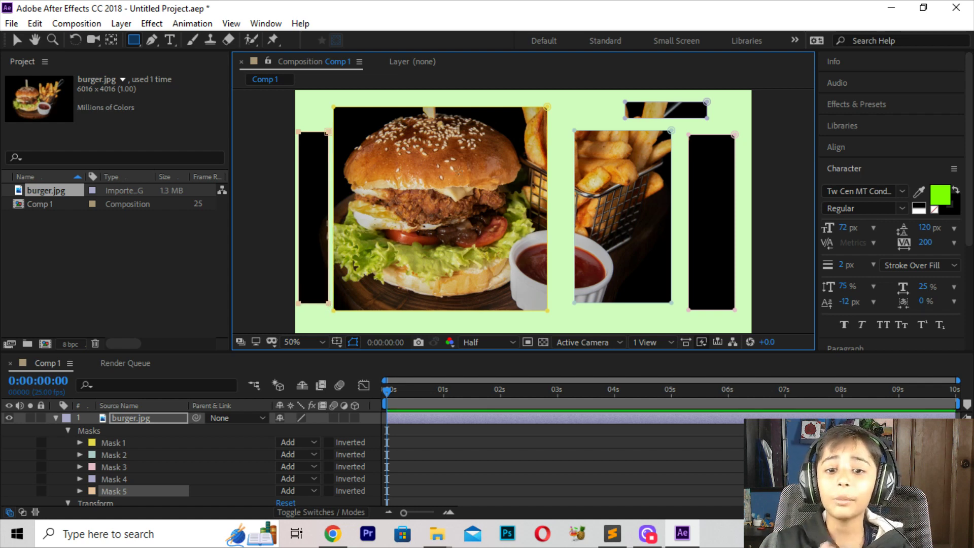
# Step: Add narrow strip masks between burger and fries, along the bottom and at the right edge
pyautogui.moveTo(554, 148); pyautogui.dragTo(567, 279)
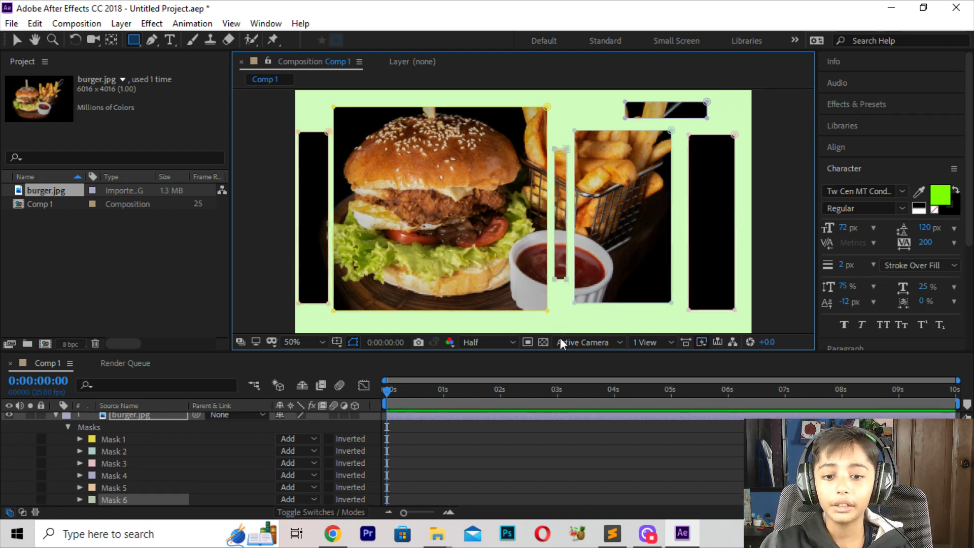
pyautogui.moveTo(568, 319); pyautogui.dragTo(415, 327)
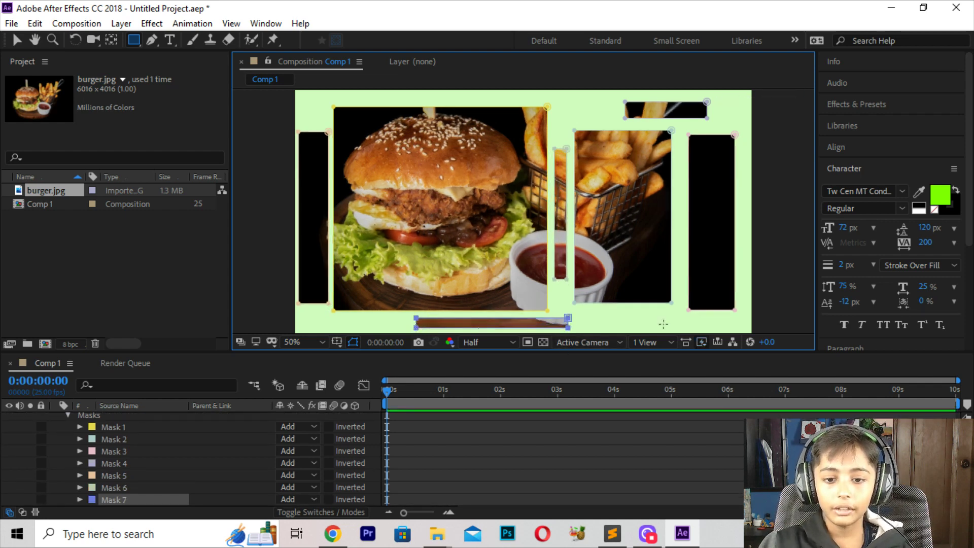
pyautogui.moveTo(653, 307); pyautogui.dragTo(582, 323)
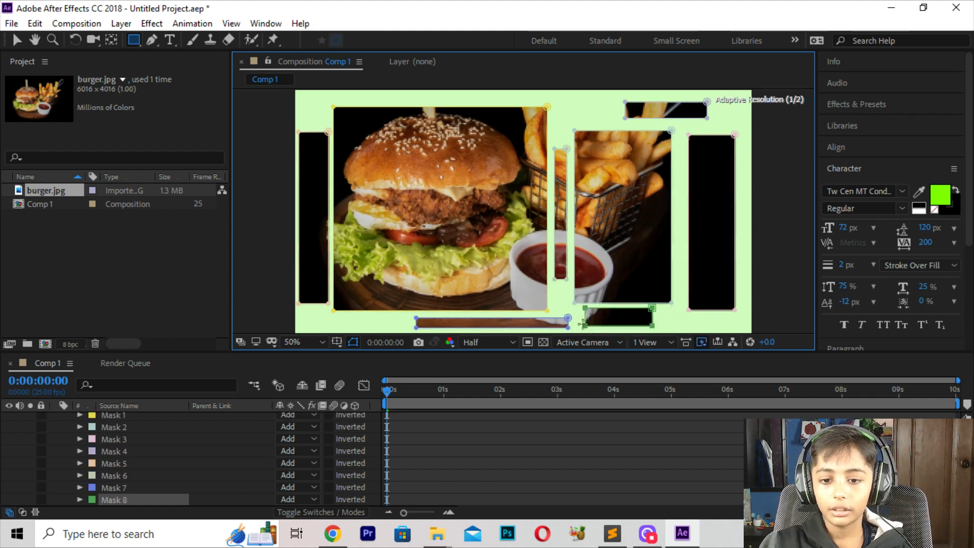
pyautogui.moveTo(672, 315); pyautogui.dragTo(729, 328)
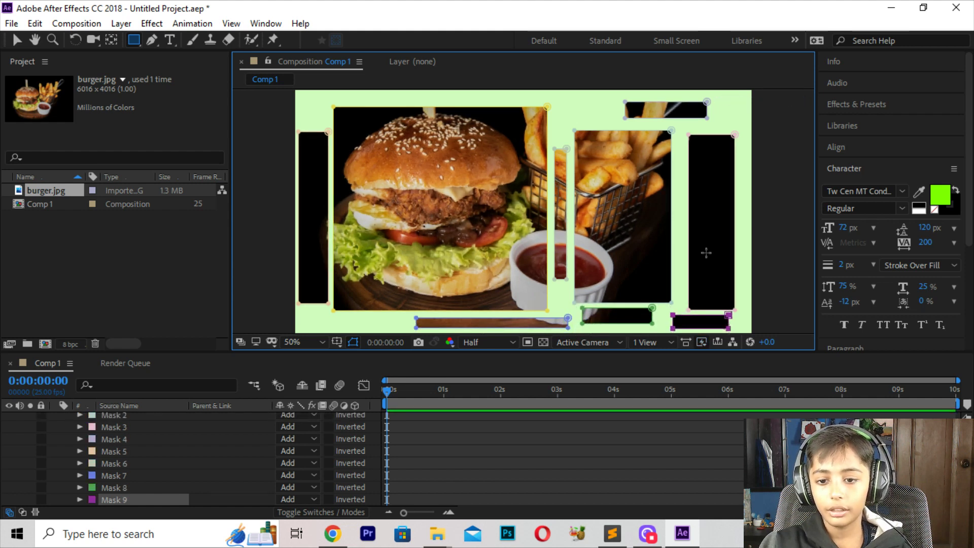
pyautogui.moveTo(686, 168)
pyautogui.mouseDown()
pyautogui.moveTo(674, 222)
pyautogui.moveTo(686, 305)
pyautogui.moveTo(685, 276)
pyautogui.mouseUp()
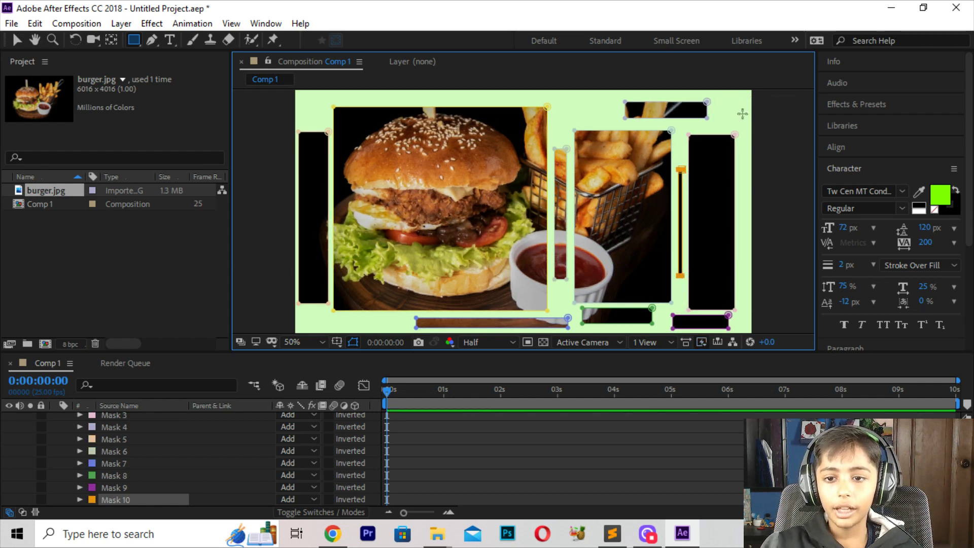
pyautogui.moveTo(742, 114)
pyautogui.mouseDown()
pyautogui.moveTo(700, 307)
pyautogui.moveTo(738, 311)
pyautogui.mouseUp()
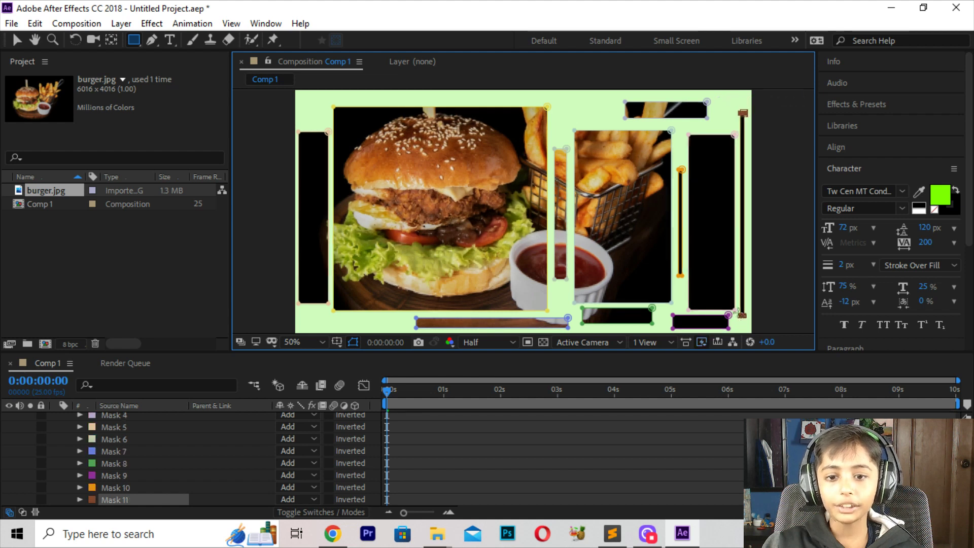
# Step: Add rectangle masks over the burger, above the fries, top-left, bottom-left corner and bottom edge
pyautogui.click(134, 48)
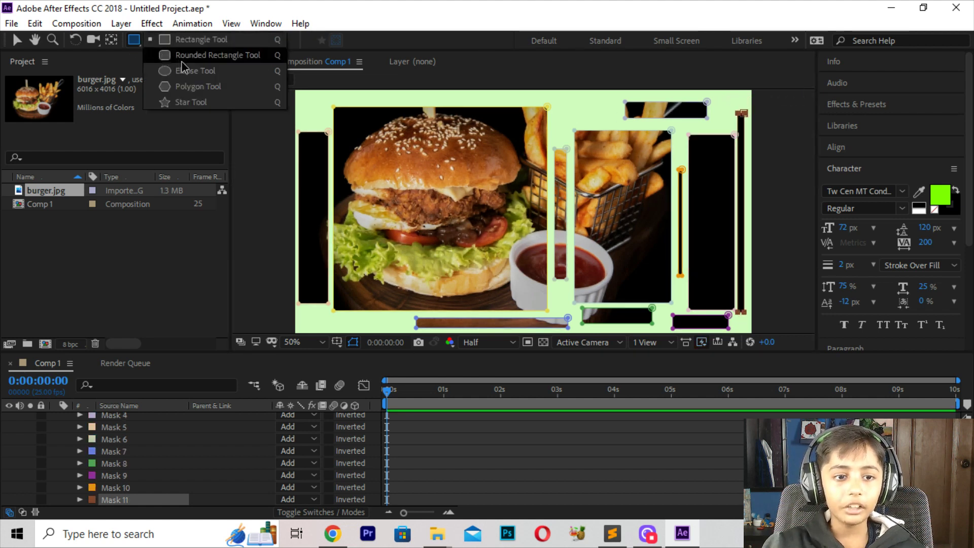
pyautogui.moveTo(368, 147); pyautogui.dragTo(518, 282)
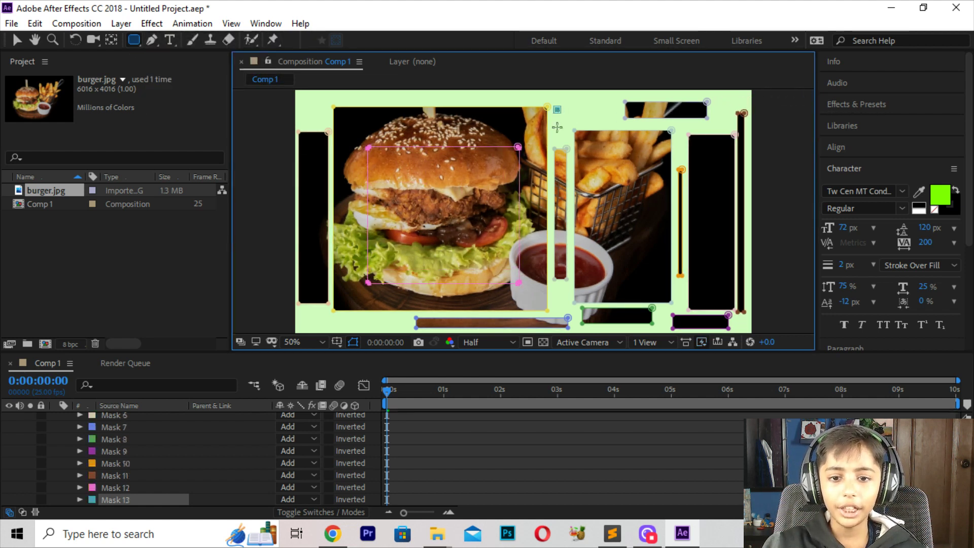
pyautogui.moveTo(557, 109); pyautogui.dragTo(607, 118)
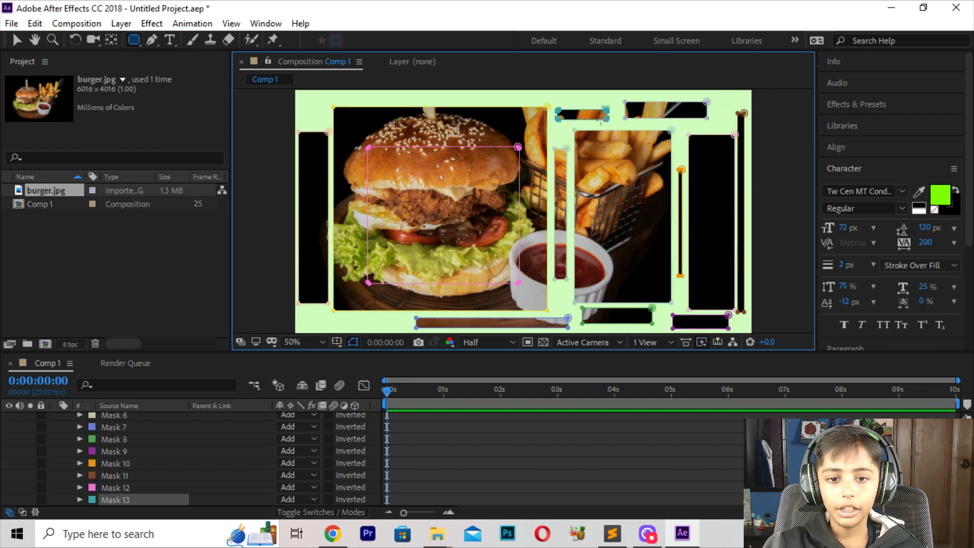
pyautogui.moveTo(318, 96); pyautogui.dragTo(305, 133)
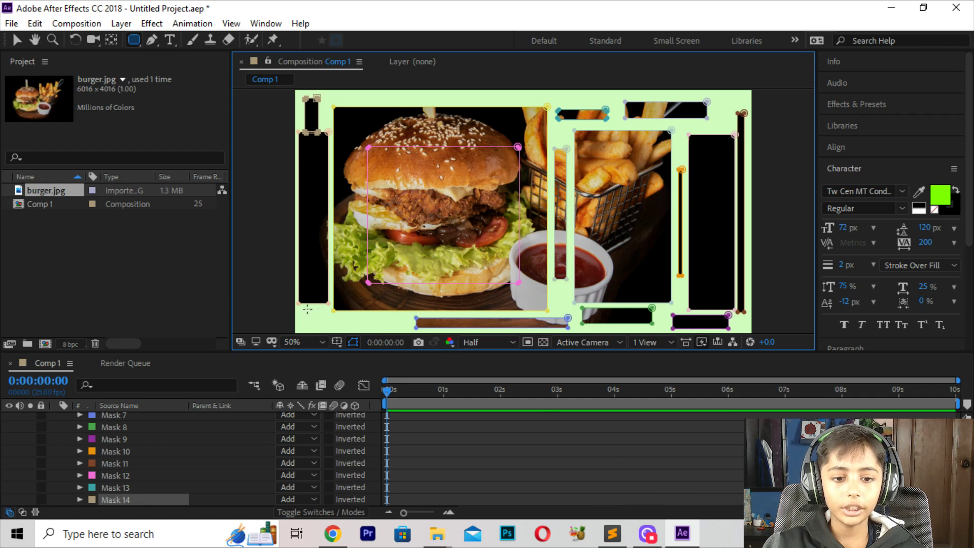
pyautogui.moveTo(307, 309); pyautogui.dragTo(328, 329)
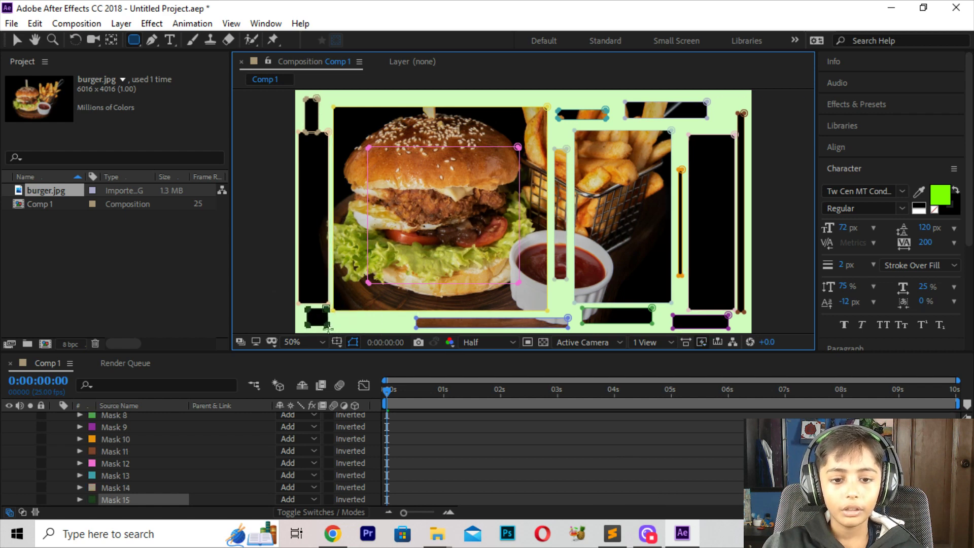
pyautogui.moveTo(396, 322); pyautogui.dragTo(338, 317)
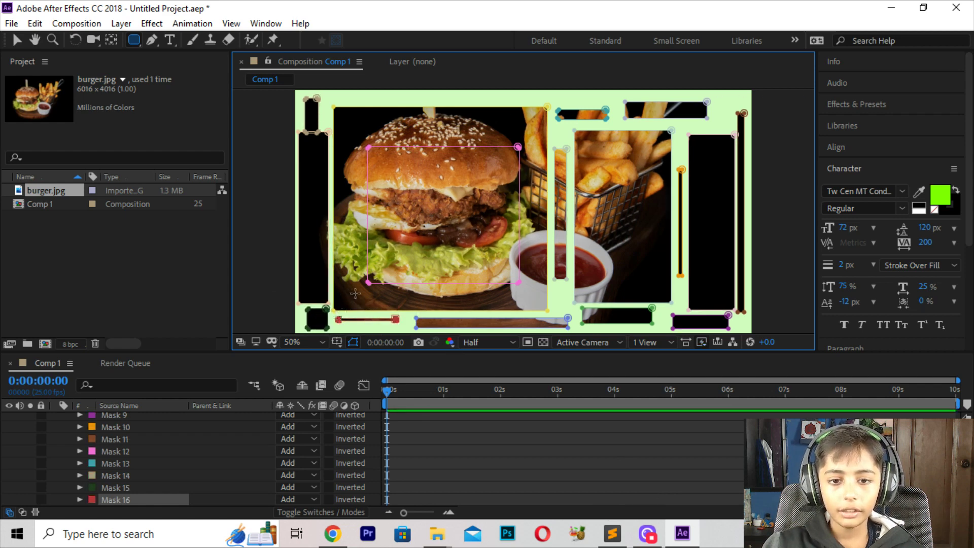
# Step: Switch to the Pen tool and click a freeform mask path across the burger and fries
pyautogui.click(152, 40)
pyautogui.click(347, 100)
pyautogui.click(452, 95)
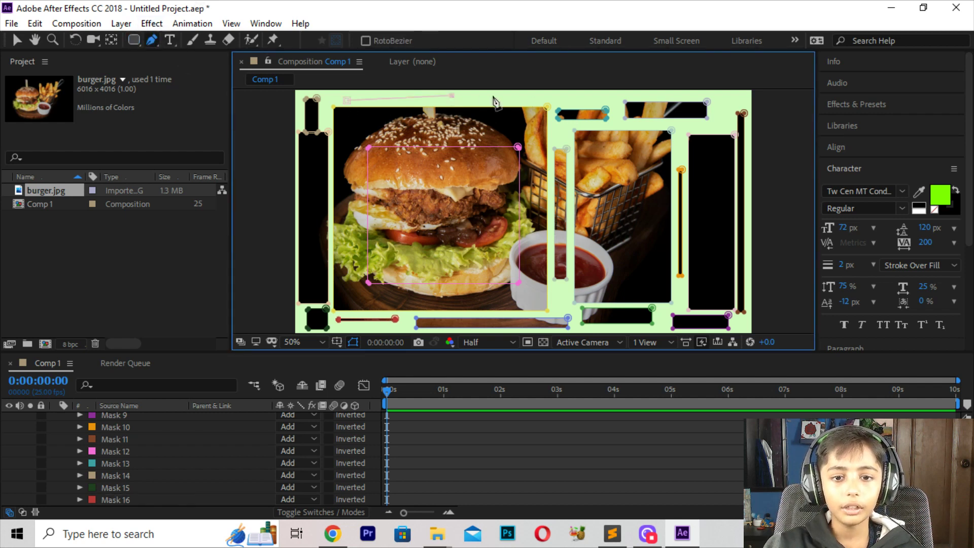
pyautogui.click(366, 99)
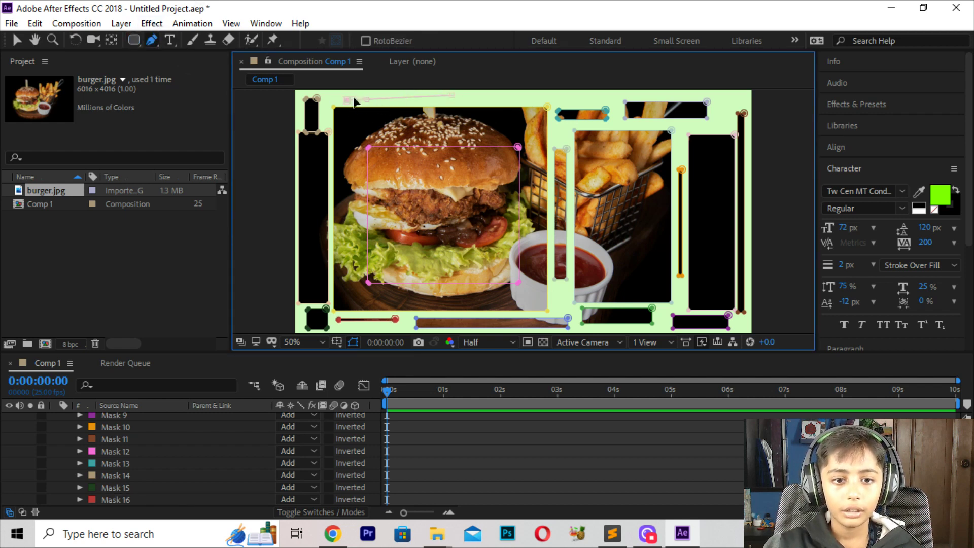
pyautogui.click(548, 94)
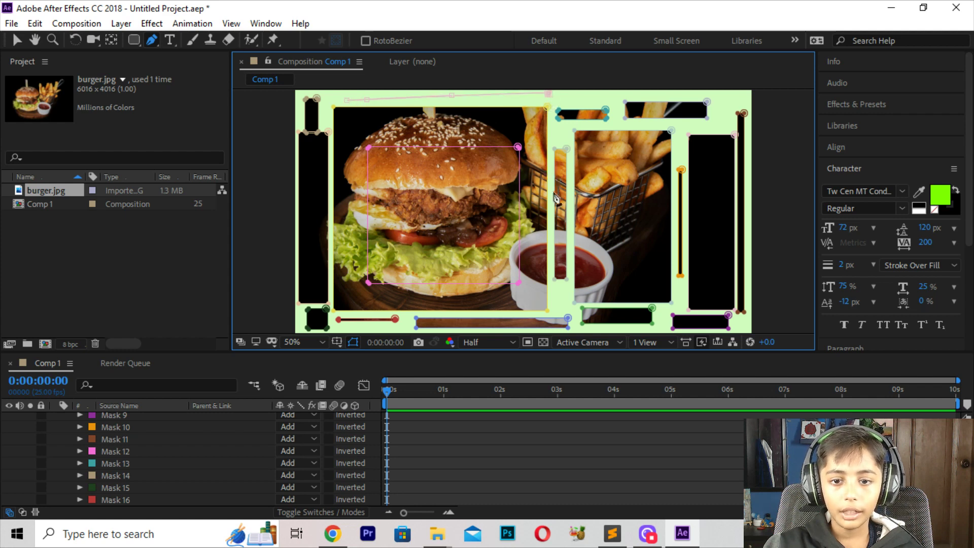
pyautogui.click(560, 302)
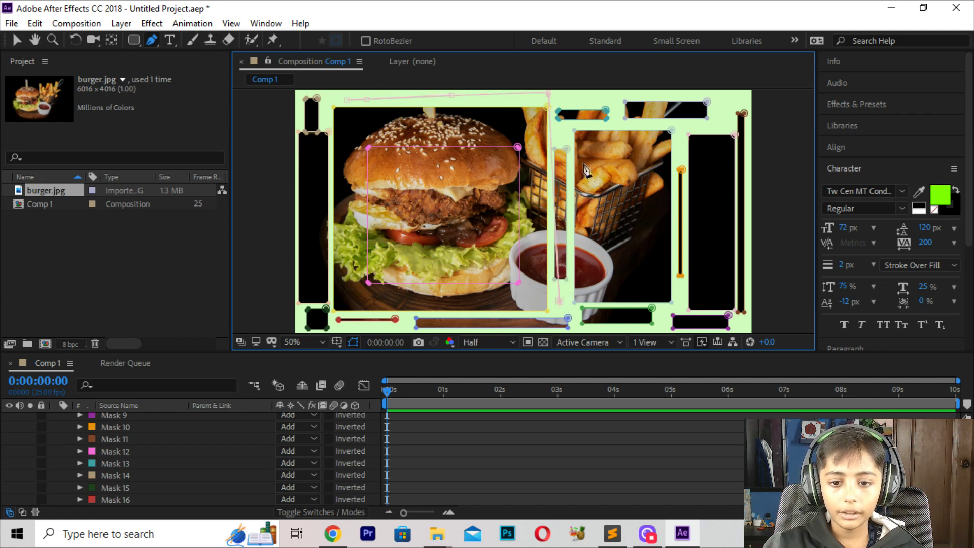
pyautogui.click(567, 101)
pyautogui.click(629, 95)
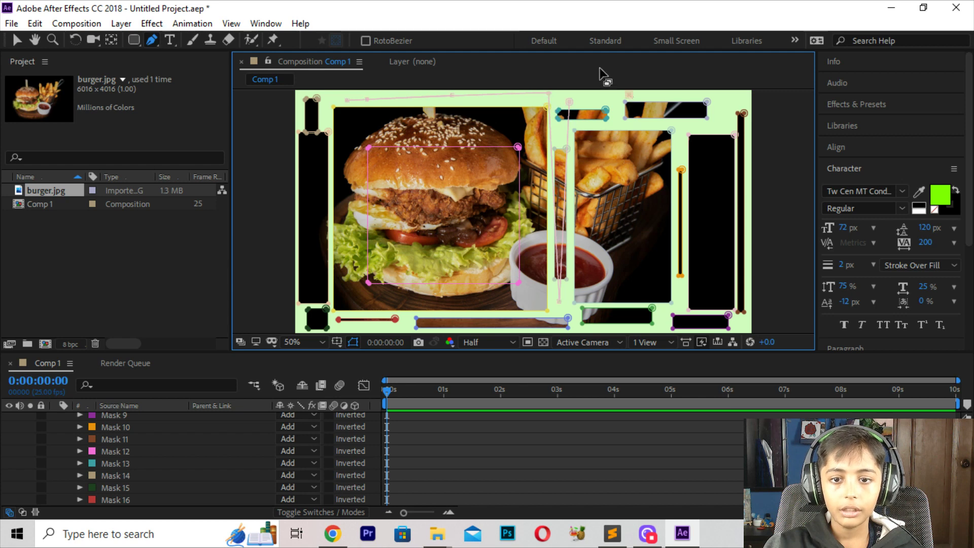
pyautogui.scroll(5, 79, 442)
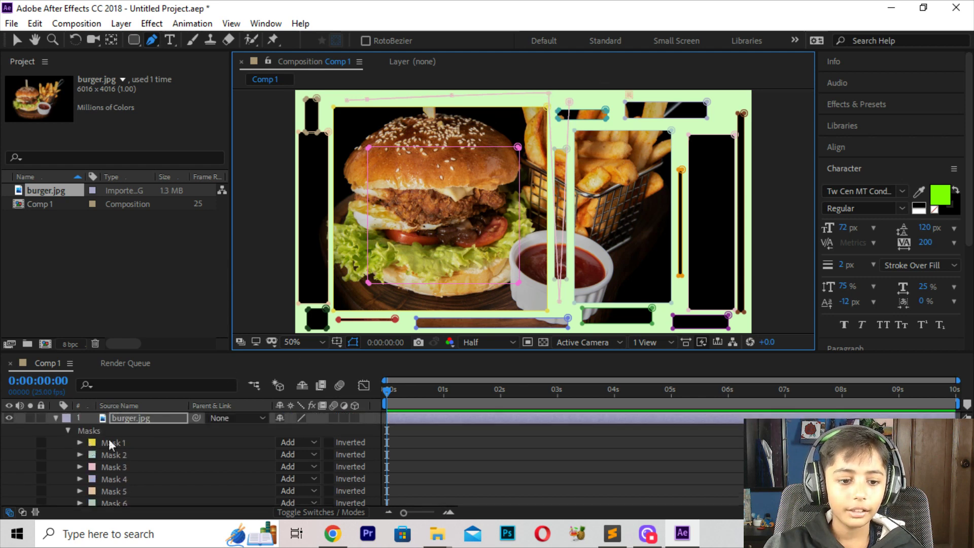
# Step: Select burger.jpg and close a triangular pen mask over the burger
pyautogui.click(175, 411)
pyautogui.click(173, 414)
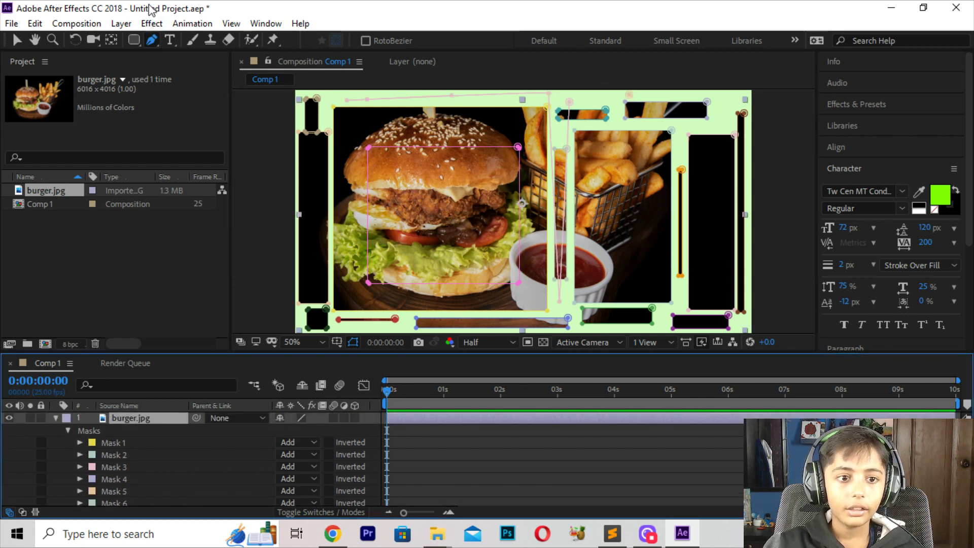
pyautogui.click(404, 138)
pyautogui.click(556, 296)
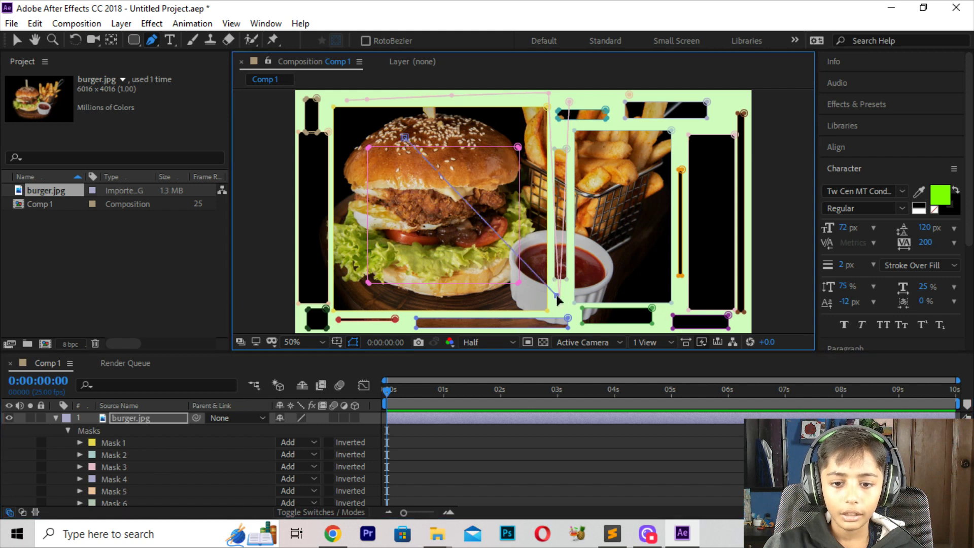
pyautogui.click(568, 116)
pyautogui.click(404, 139)
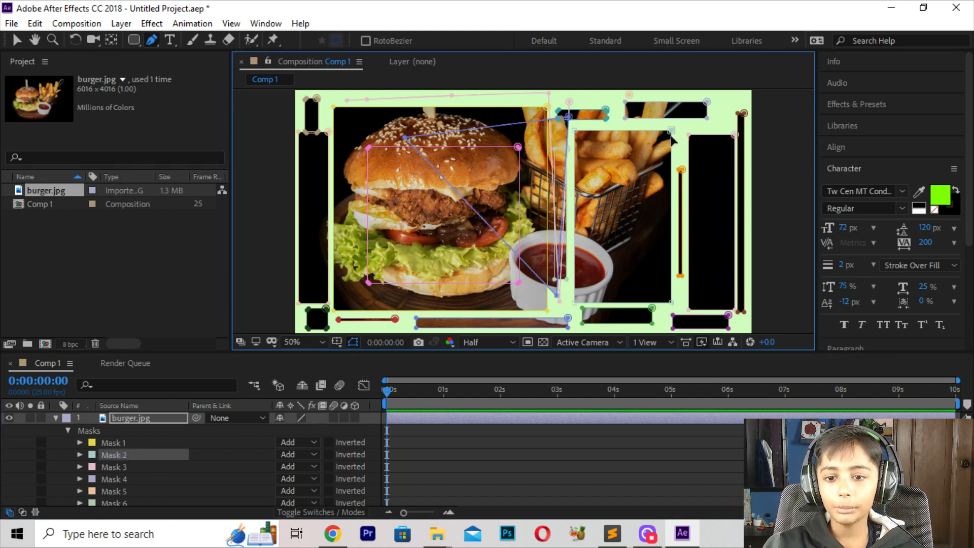
# Step: Begin another top-right mask, then delete burger.jpg with all its masks
pyautogui.click(699, 127)
pyautogui.click(670, 131)
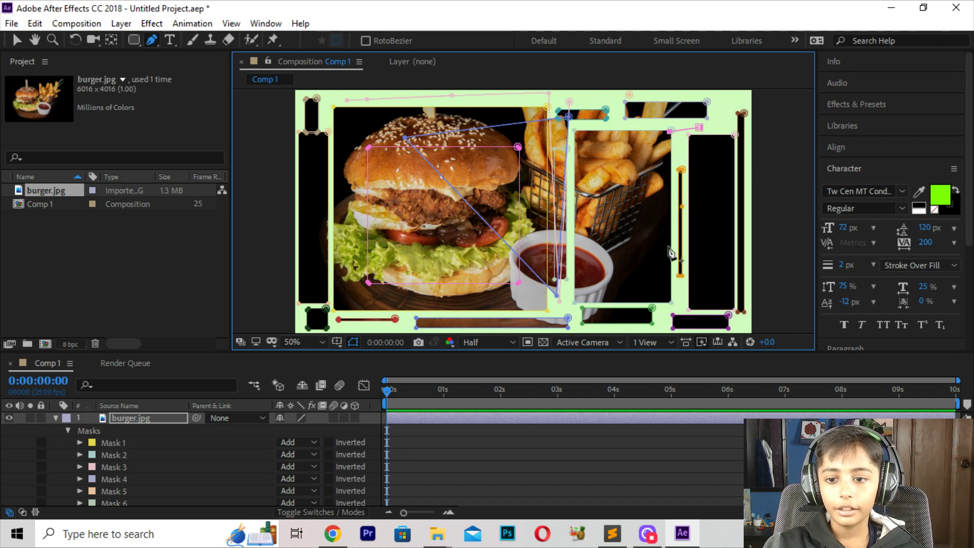
pyautogui.click(136, 417)
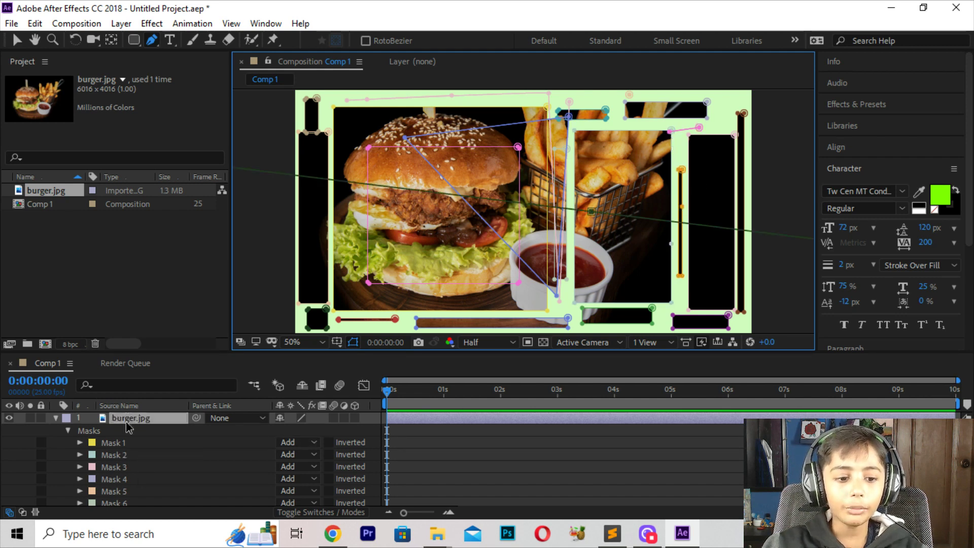
pyautogui.press('Delete')
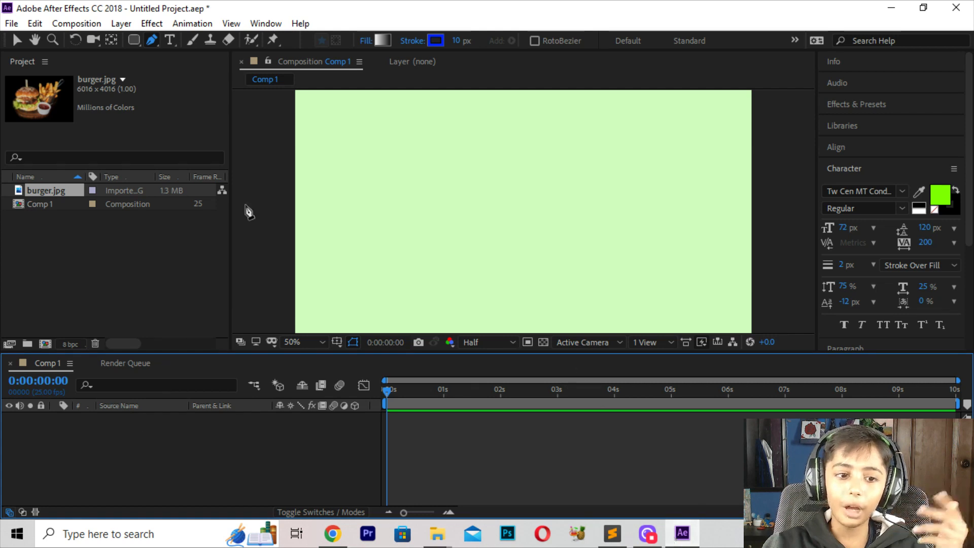
# Step: Drag burger.jpg back into Comp 1 and scale it down to 16%
pyautogui.moveTo(64, 187); pyautogui.dragTo(350, 160)
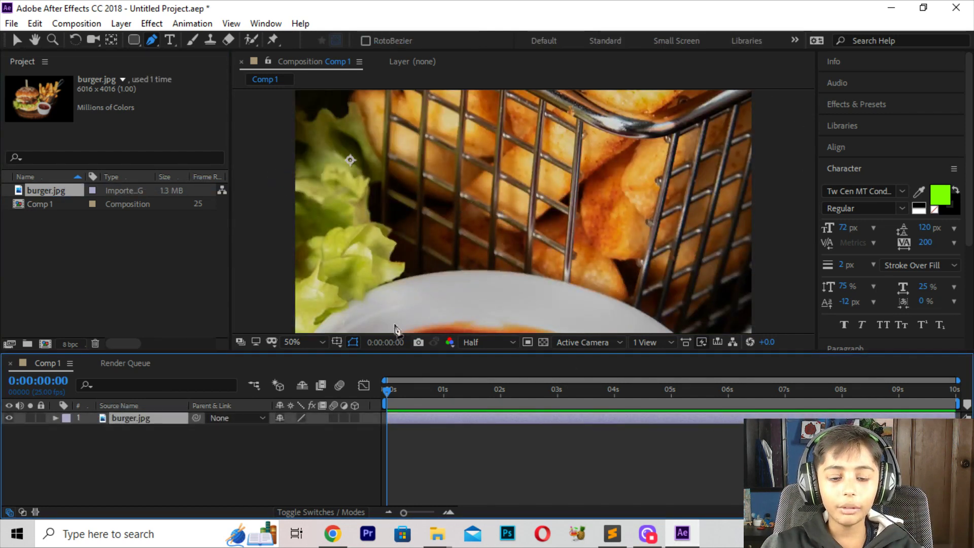
pyautogui.click(55, 417)
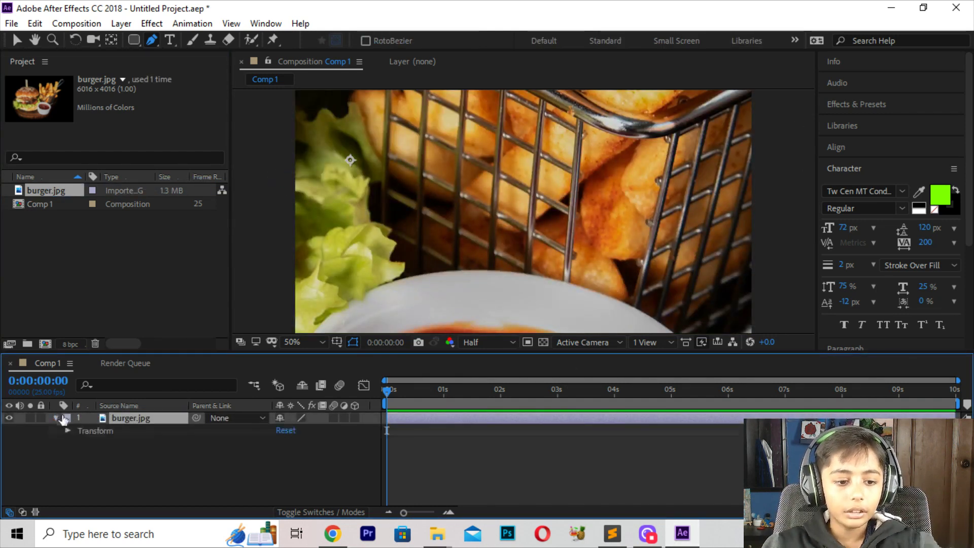
pyautogui.click(67, 431)
pyautogui.click(67, 430)
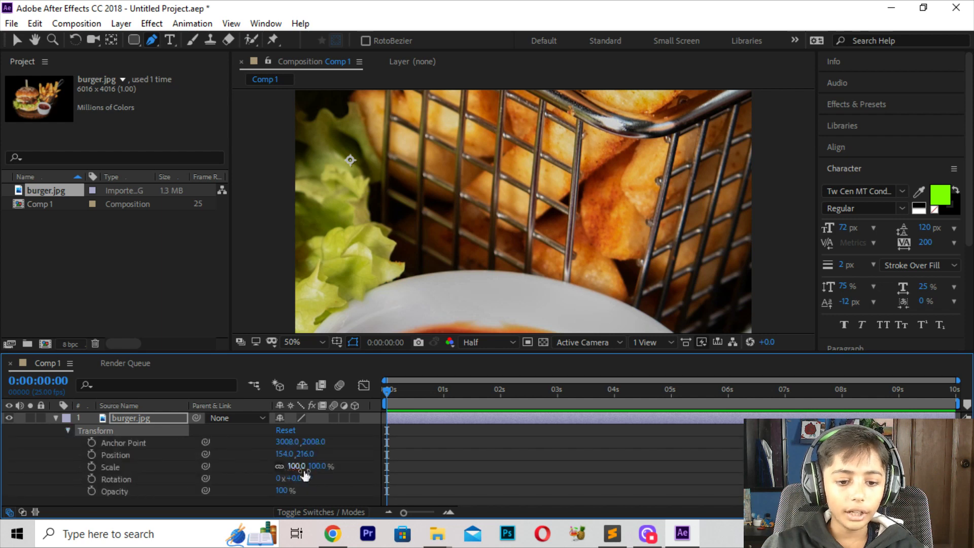
pyautogui.moveTo(294, 465); pyautogui.dragTo(269, 466)
pyautogui.moveTo(423, 160); pyautogui.dragTo(557, 207)
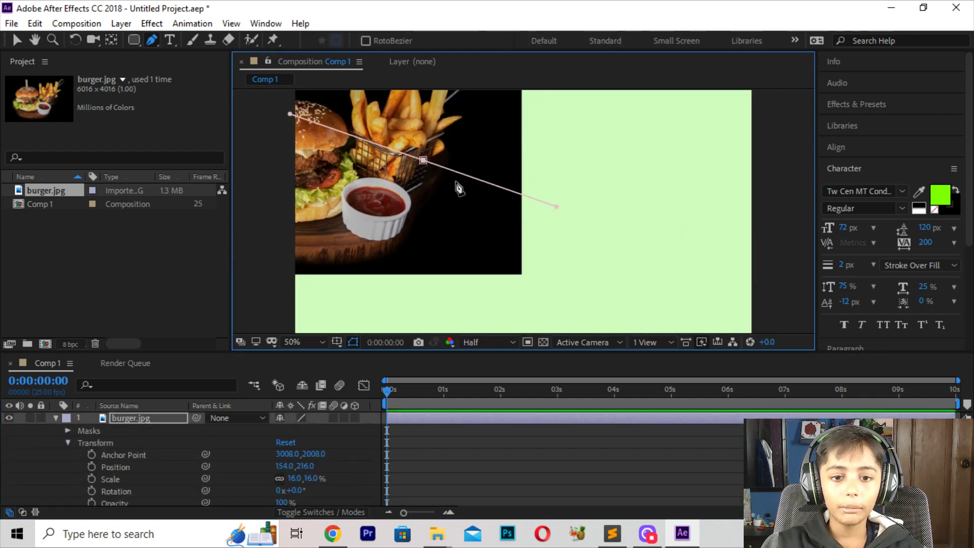
# Step: Undo the accidental mask and the stray shape path
pyautogui.hotkey('ctrl', 'z')
pyautogui.click(519, 451)
pyautogui.moveTo(432, 154); pyautogui.dragTo(508, 208)
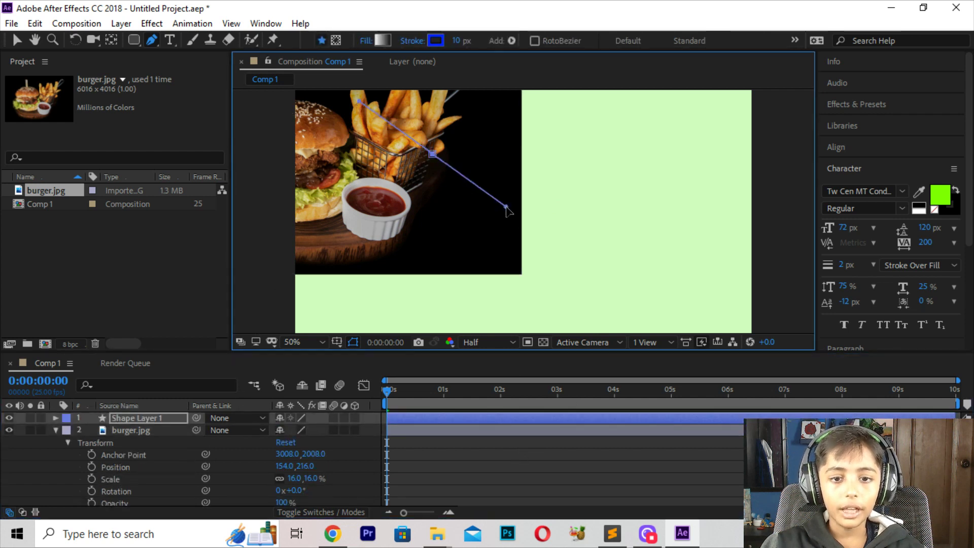
pyautogui.hotkey('ctrl', 'z')
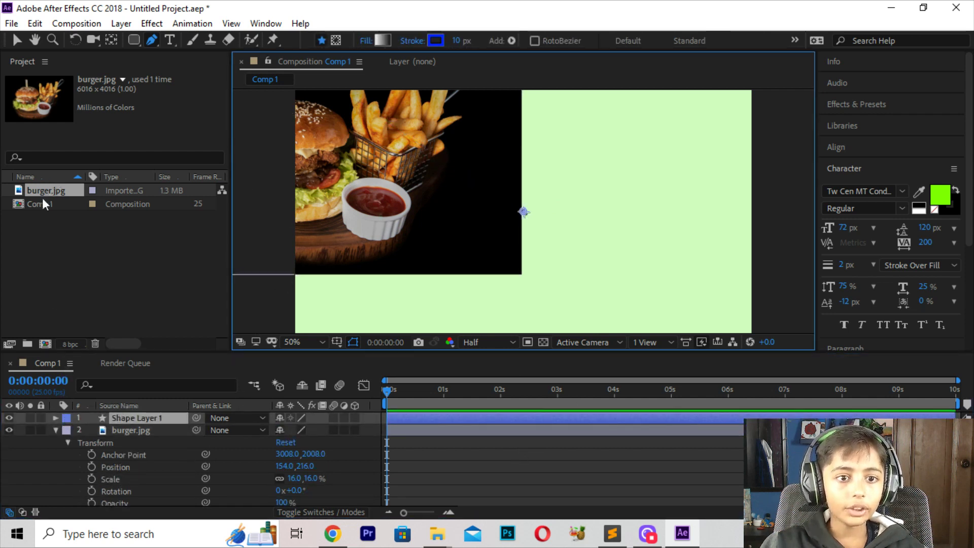
# Step: Move burger.jpg to the comp centre at 612,352, then start a pen mask on it
pyautogui.click(18, 40)
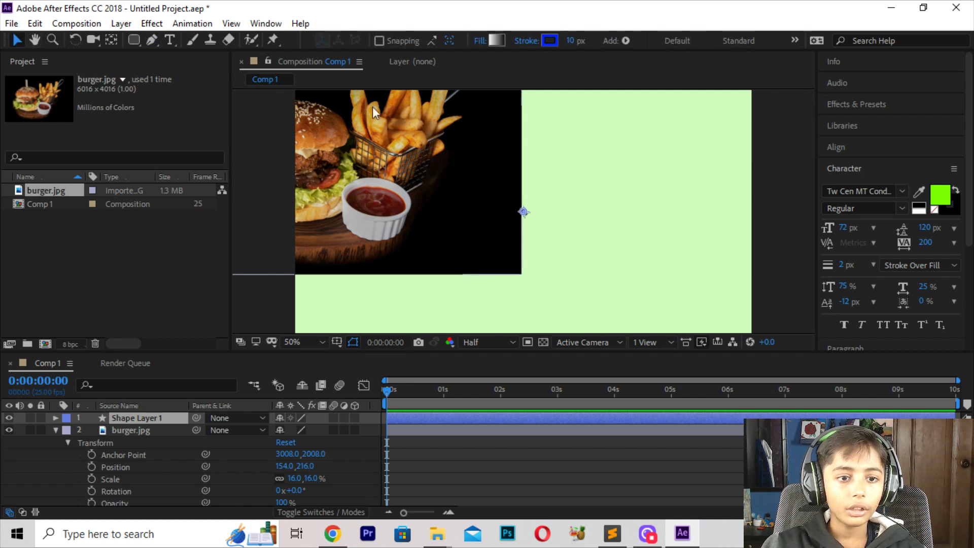
pyautogui.moveTo(372, 106); pyautogui.dragTo(540, 157)
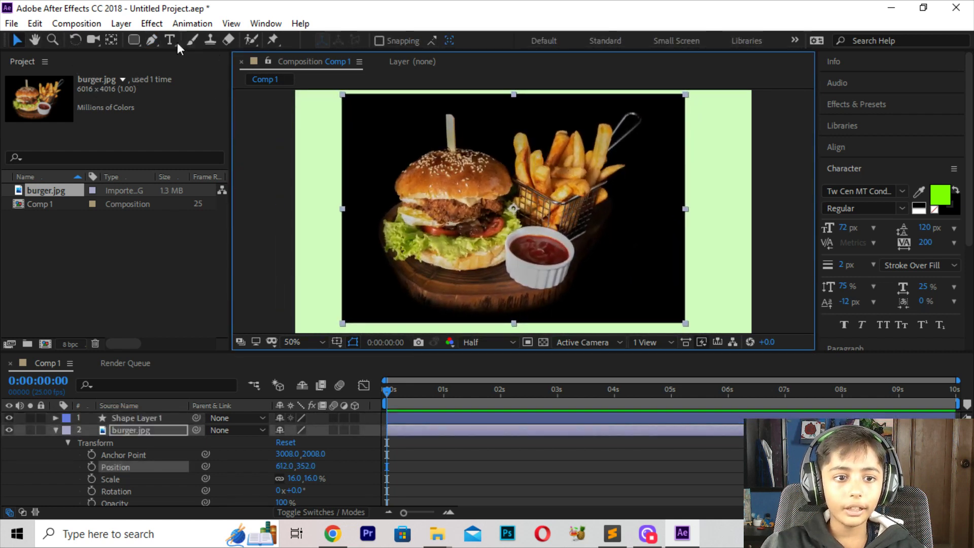
pyautogui.click(150, 40)
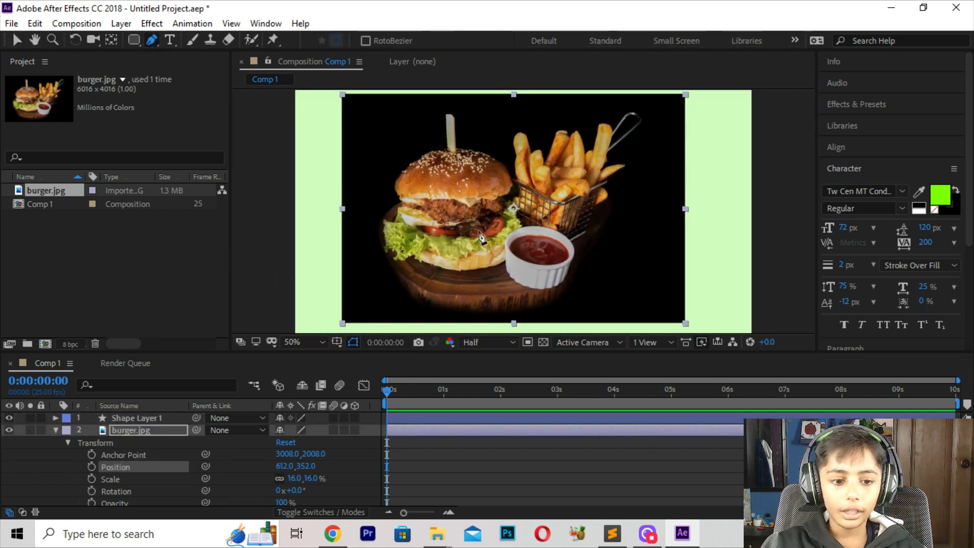
pyautogui.click(368, 142)
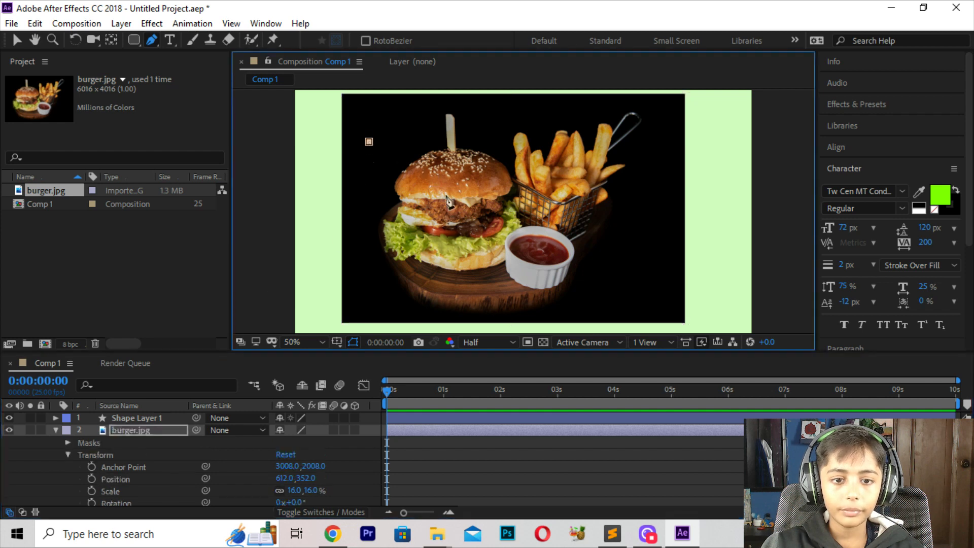
# Step: Close the first triangle mask on the burger and add a mask around the fries
pyautogui.click(497, 111)
pyautogui.click(368, 142)
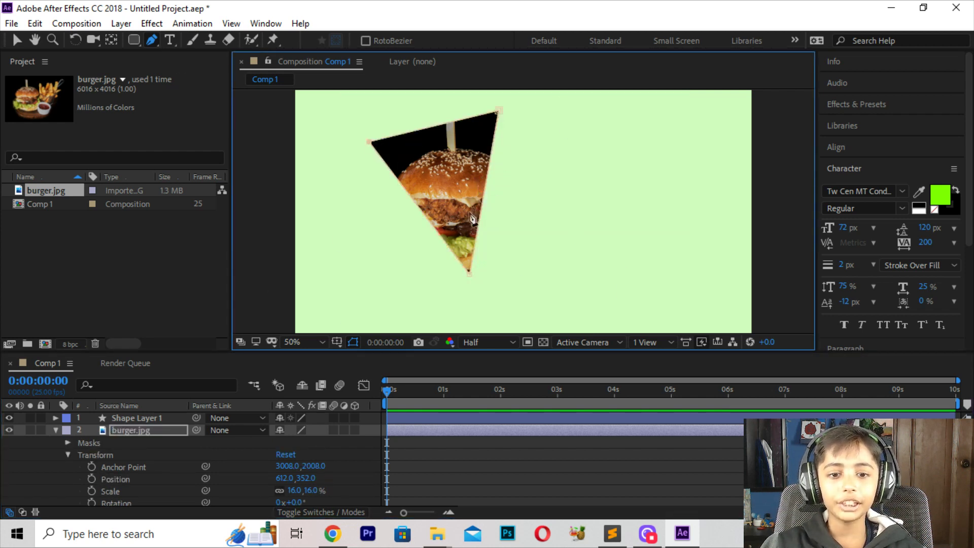
pyautogui.click(567, 126)
pyautogui.click(632, 284)
pyautogui.click(653, 148)
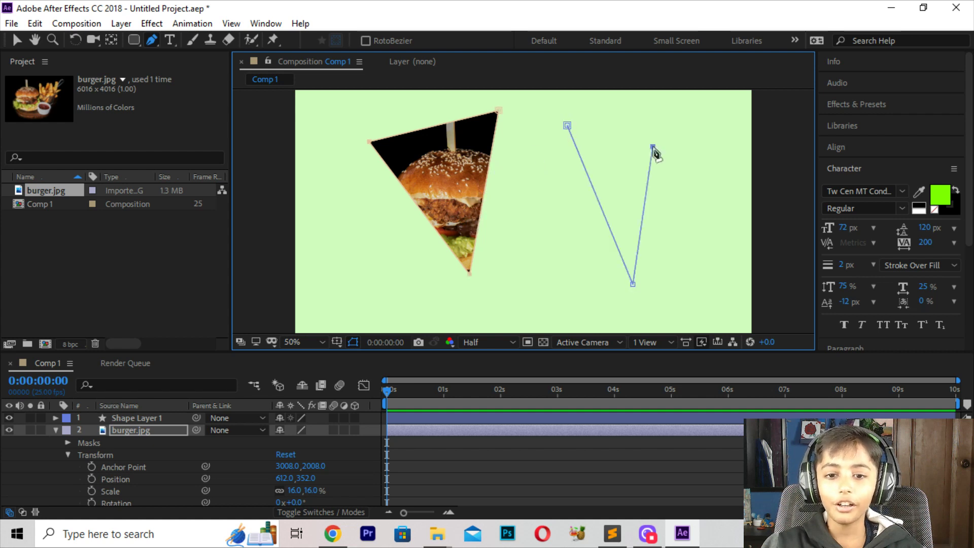
pyautogui.click(567, 125)
pyautogui.click(558, 210)
# Step: Cut a triangular mask around a burger slice and a dark sliver mask on the left
pyautogui.click(531, 277)
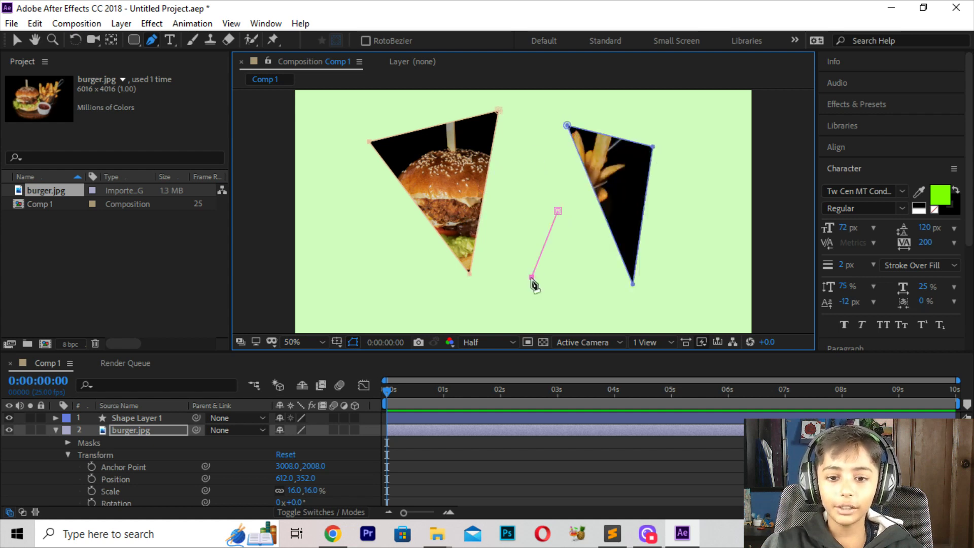
pyautogui.click(541, 208)
pyautogui.click(558, 210)
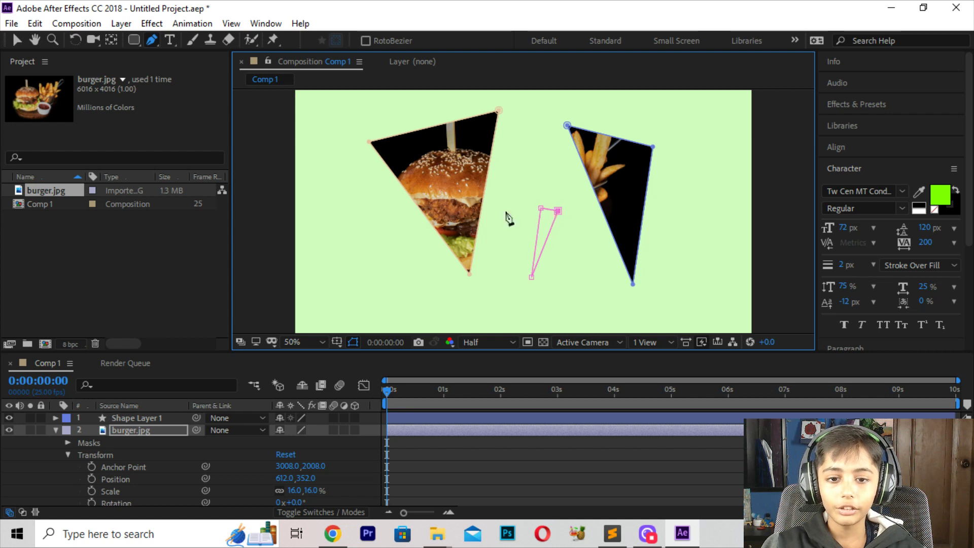
pyautogui.click(324, 245)
pyautogui.click(368, 295)
pyautogui.click(351, 248)
pyautogui.click(328, 232)
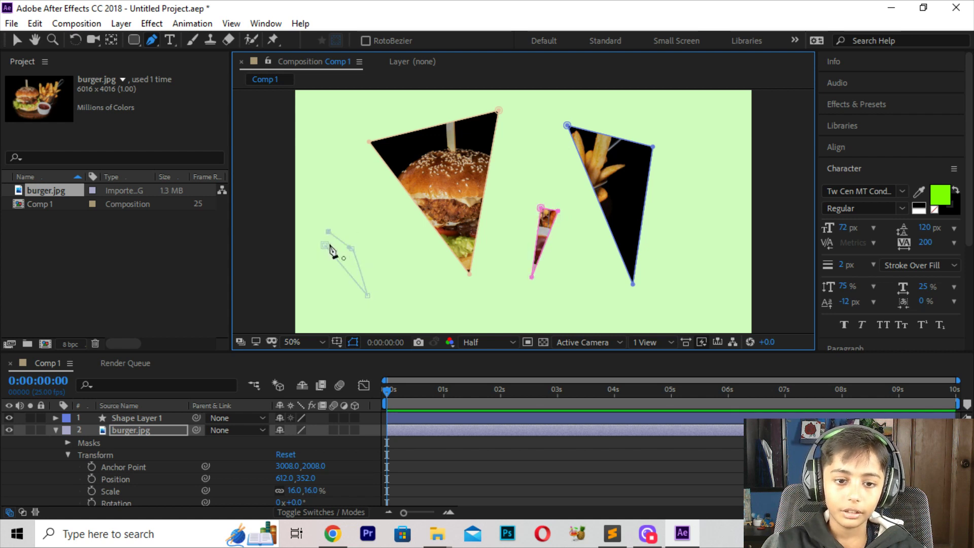
pyautogui.click(328, 232)
# Step: Add a thin sliver mask below the burger and a small triangle mask lower down
pyautogui.click(469, 279)
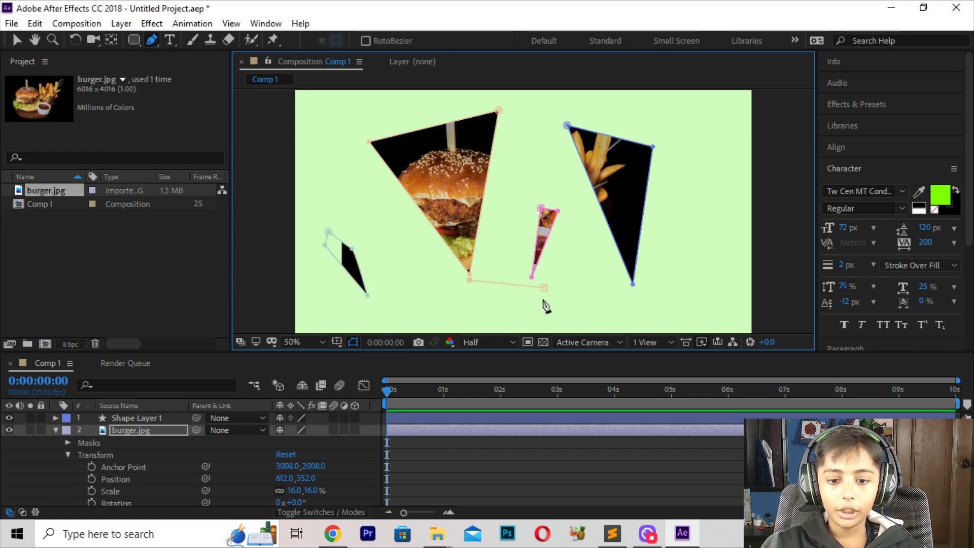
pyautogui.click(537, 294)
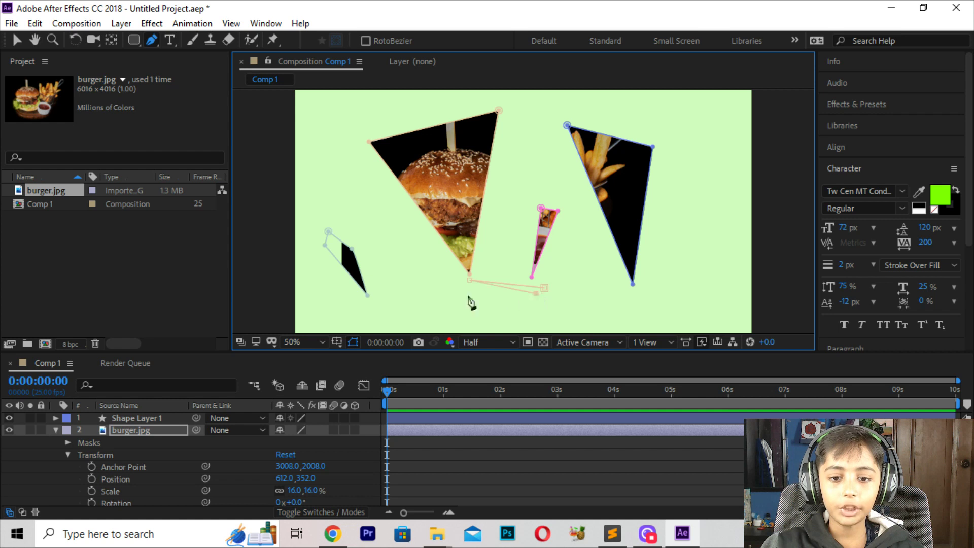
pyautogui.click(545, 288)
pyautogui.click(416, 317)
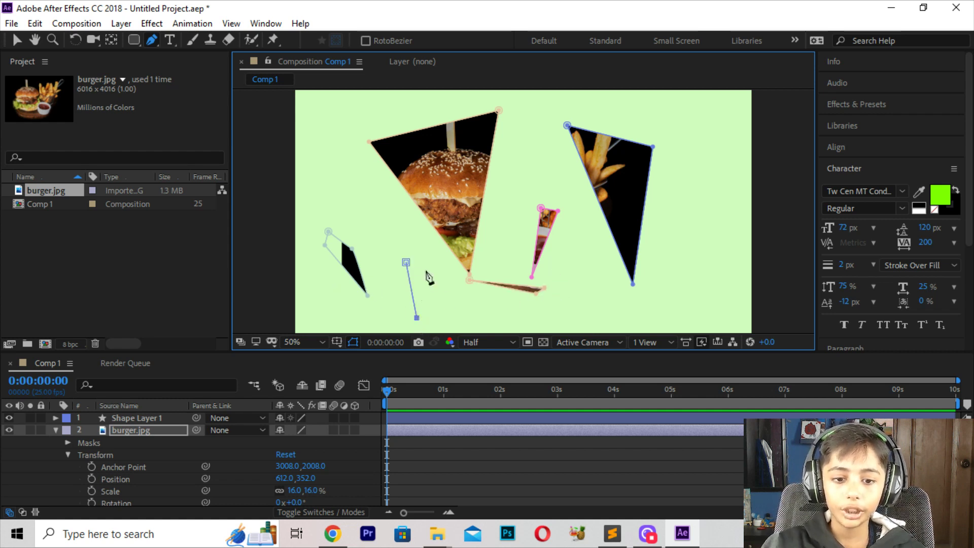
pyautogui.click(425, 266)
pyautogui.click(406, 262)
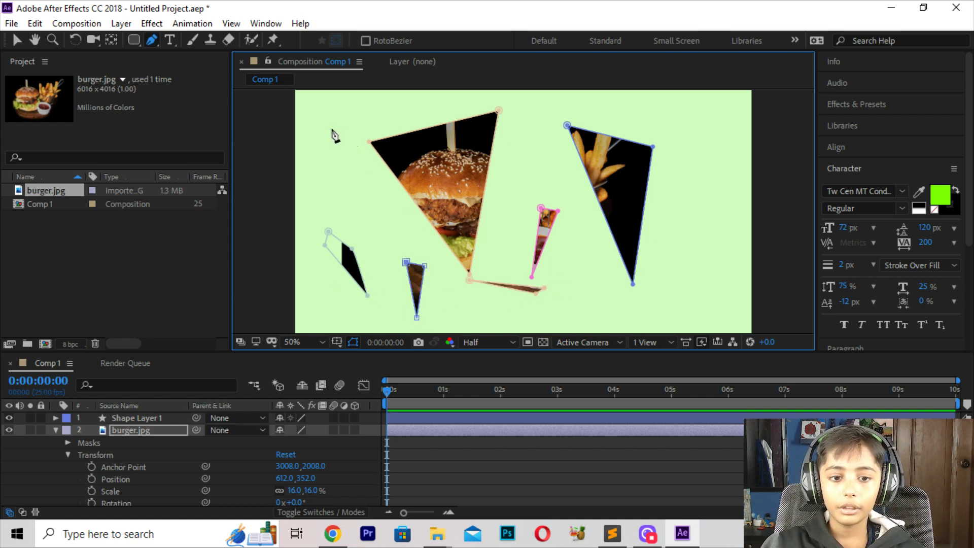
# Step: Add upper-left and right-side triangle masks, then deselect the layer to view the fragments
pyautogui.click(329, 131)
pyautogui.click(357, 197)
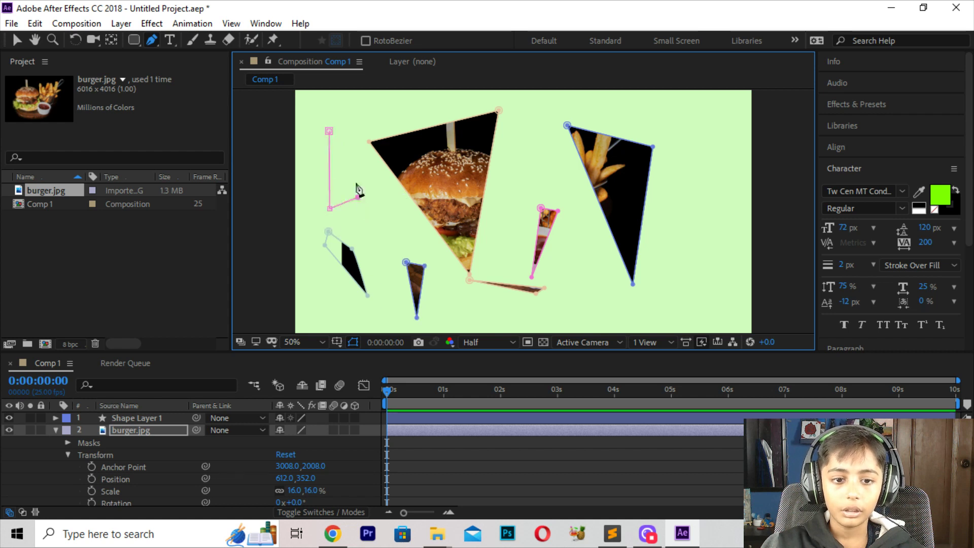
pyautogui.click(356, 135)
pyautogui.click(329, 131)
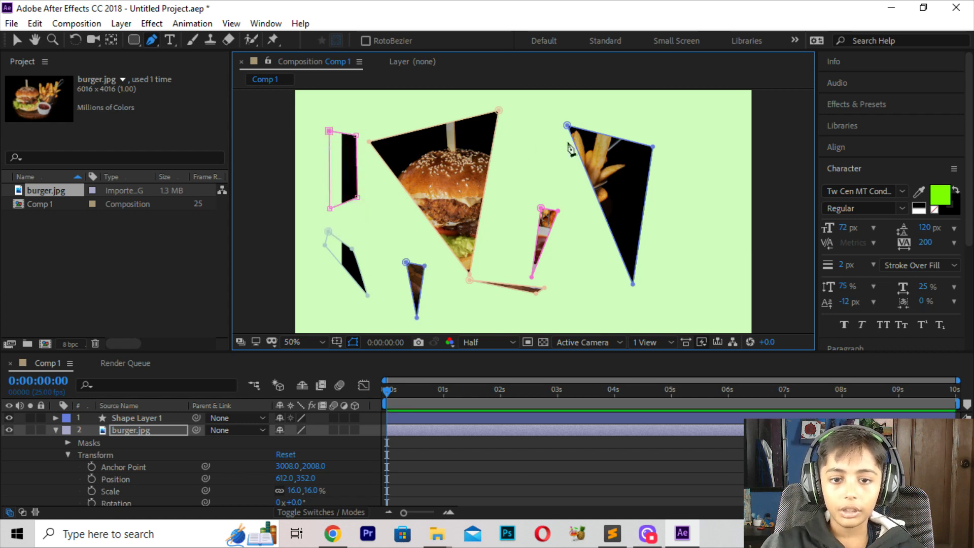
pyautogui.click(660, 303)
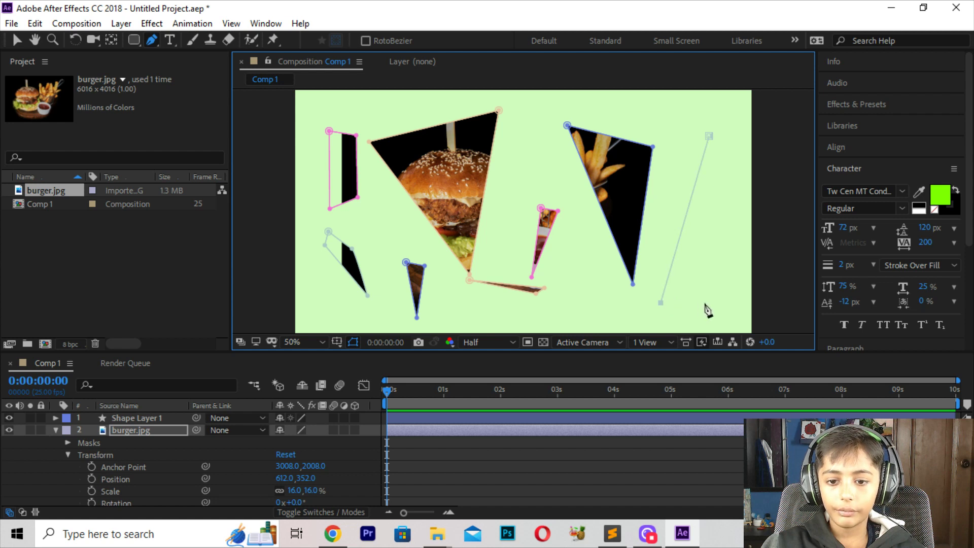
pyautogui.click(743, 133)
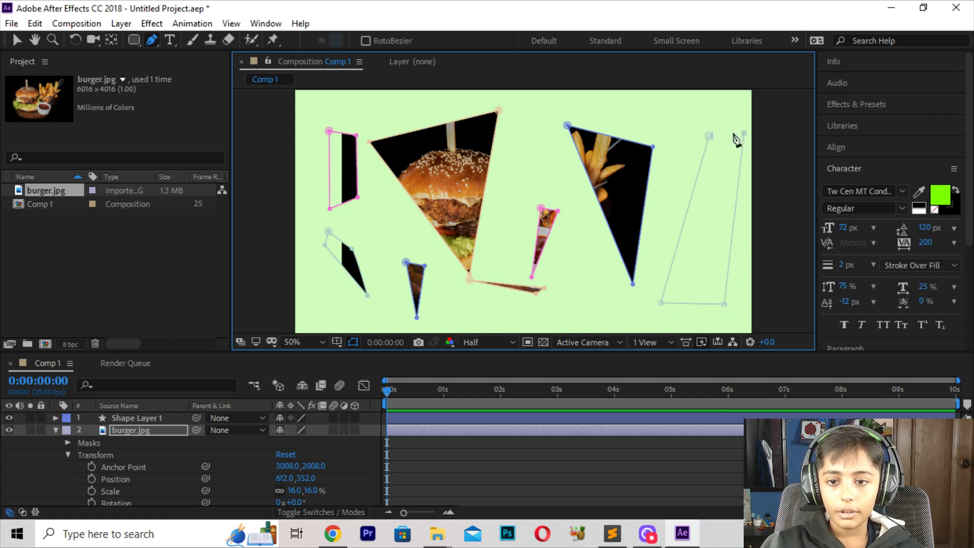
pyautogui.click(709, 136)
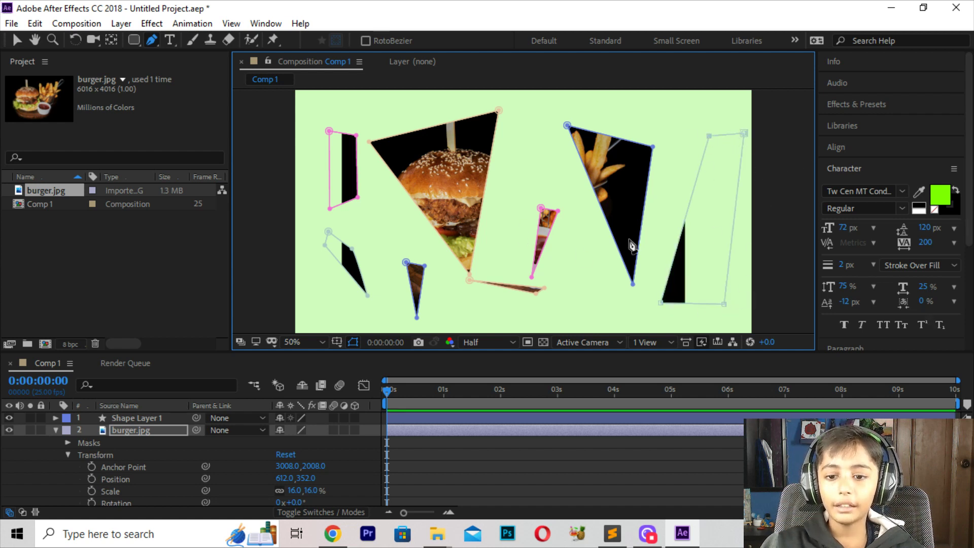
pyautogui.click(568, 486)
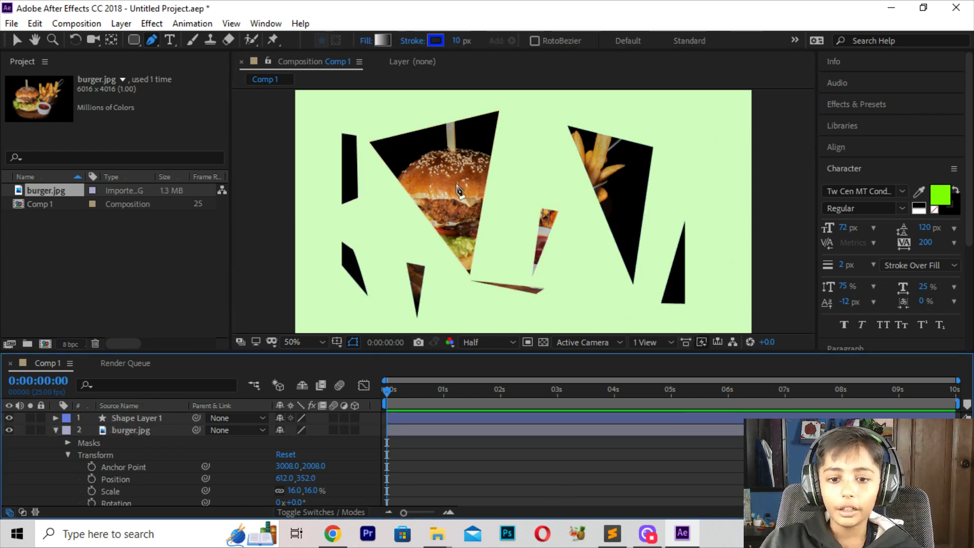
# Step: Draw a trial white-filled triangle shape layer with the Pen tool
pyautogui.click(427, 172)
pyautogui.click(537, 156)
pyautogui.click(509, 244)
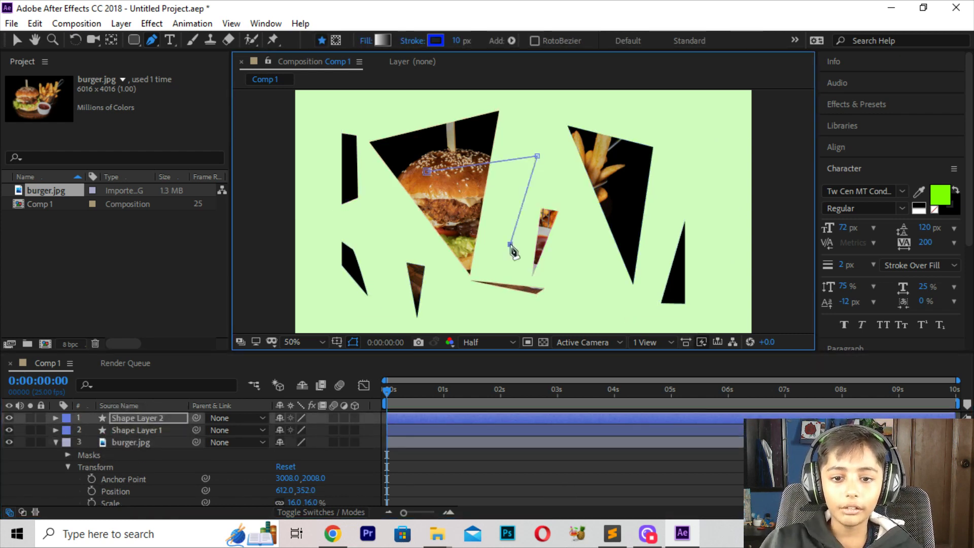
pyautogui.click(427, 172)
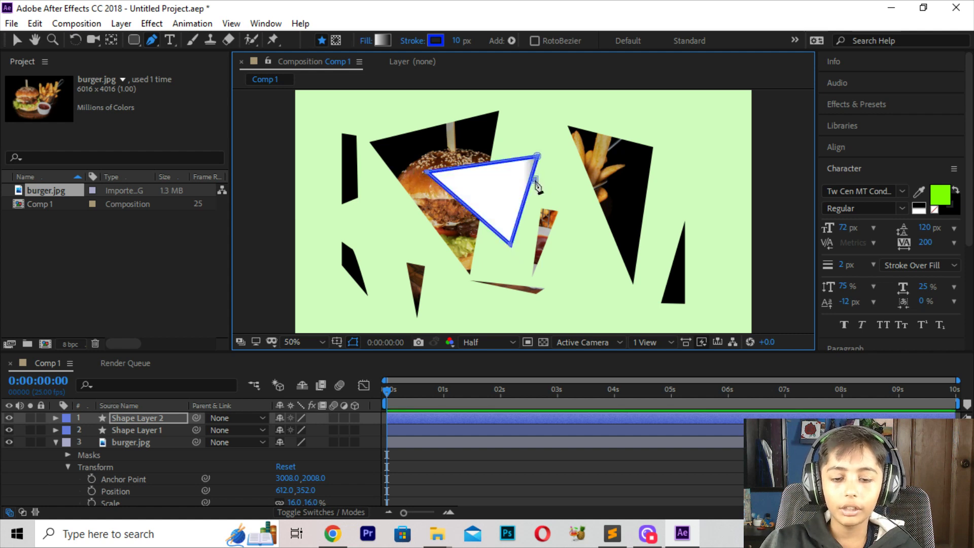
# Step: Delete the white triangle shape layer and start a new mask on the burger photo
pyautogui.click(145, 421)
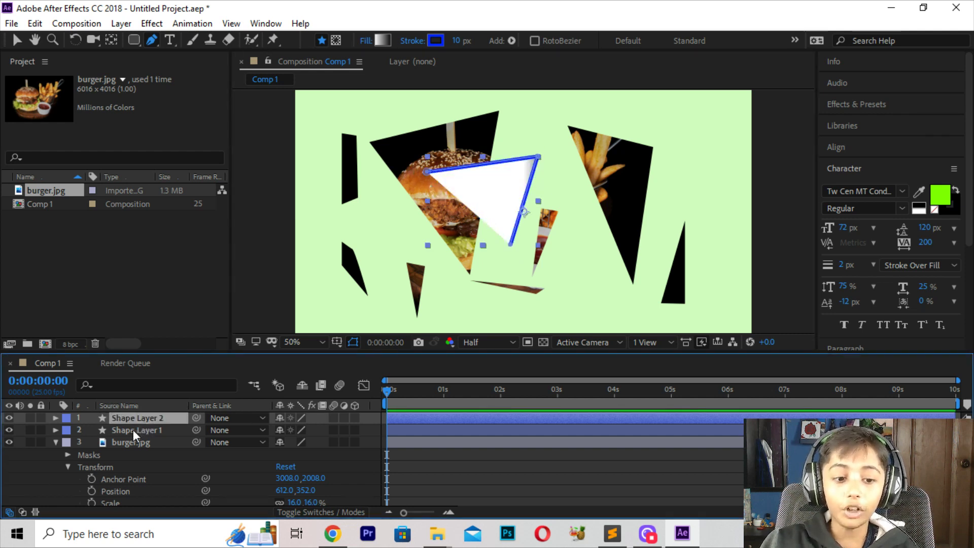
pyautogui.press('Delete')
pyautogui.click(133, 430)
pyautogui.click(532, 159)
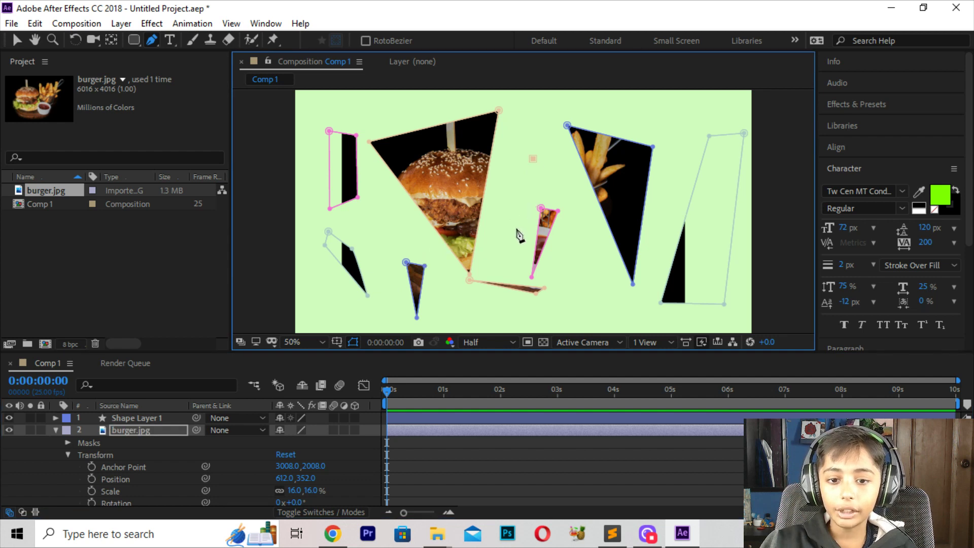
# Step: Close the thin Pen mask sliver near the centre and start a mask near the top centre
pyautogui.click(515, 228)
pyautogui.click(533, 159)
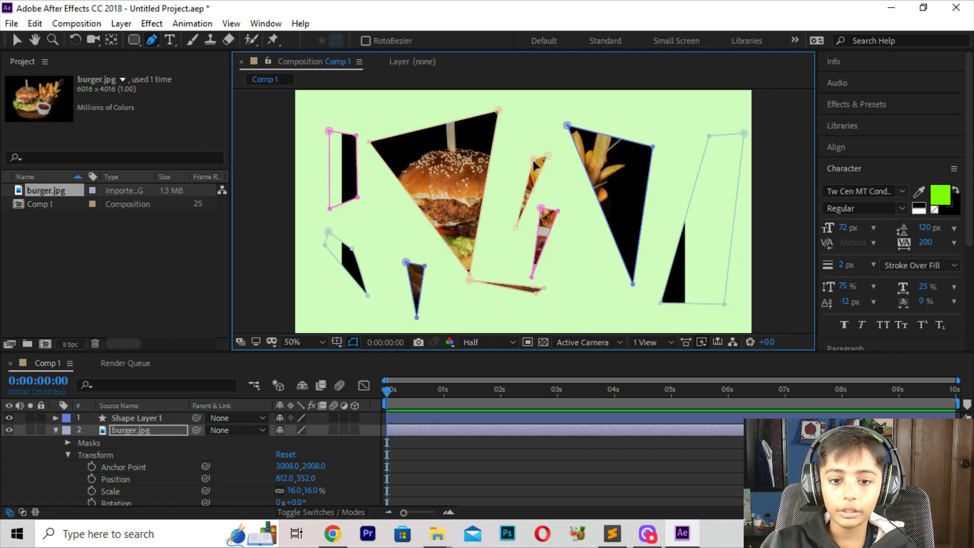
pyautogui.click(535, 133)
pyautogui.click(520, 164)
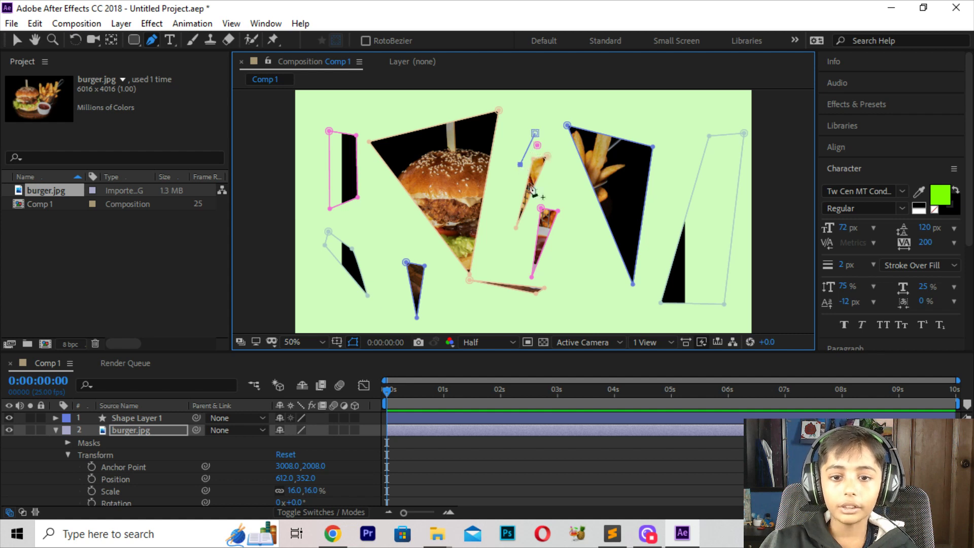
# Step: Add a notch vertex to the fries mask, outline another mask, then delete the burger layer
pyautogui.click(594, 193)
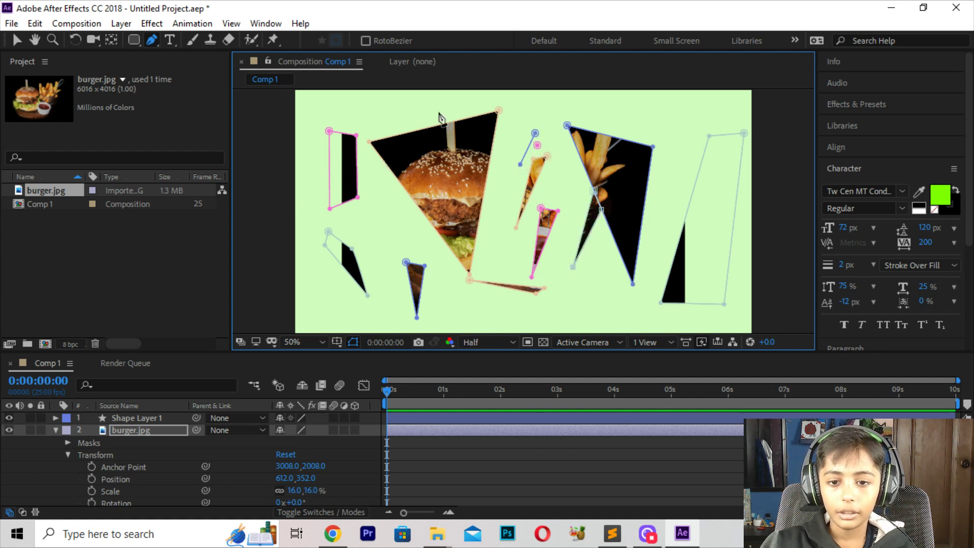
pyautogui.click(465, 98)
pyautogui.click(520, 179)
pyautogui.click(628, 158)
pyautogui.click(558, 250)
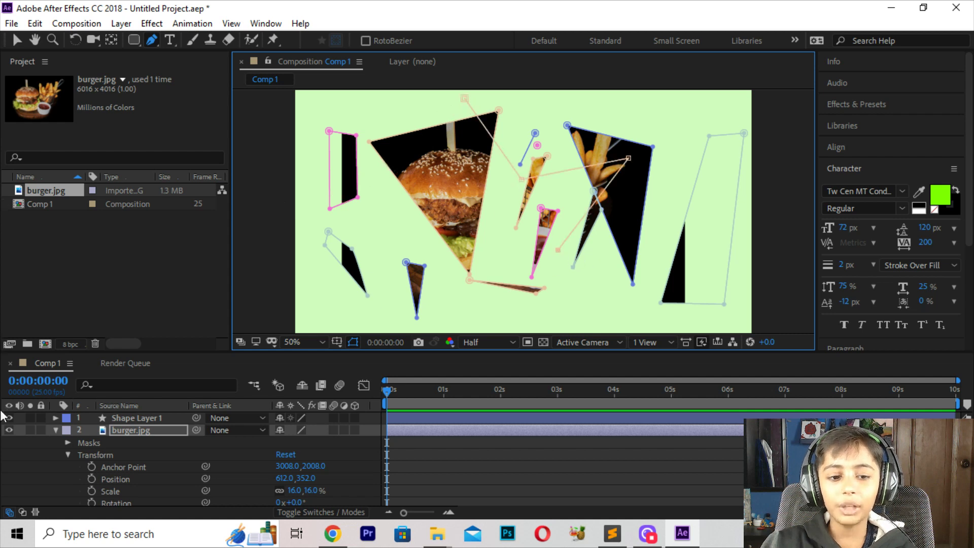
pyautogui.press('Delete')
# Step: Select Shape Layer 1 and place the first triangle corner on the empty comp
pyautogui.click(148, 416)
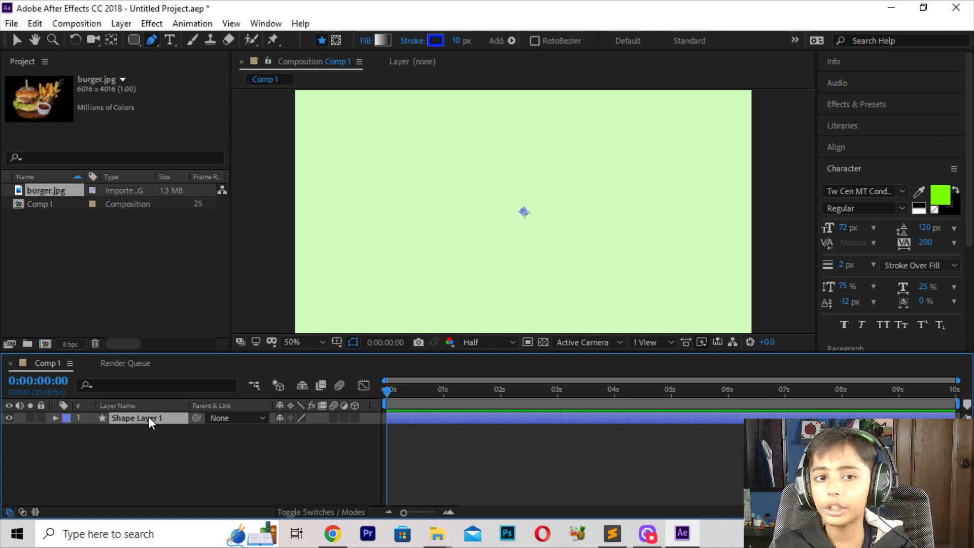
pyautogui.click(418, 264)
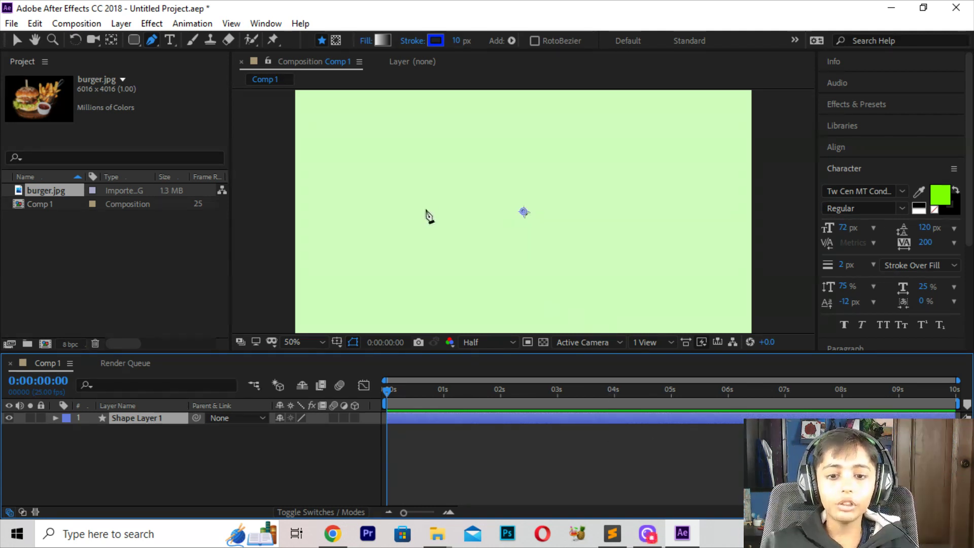
# Step: Close the gradient-filled triangle and undo a stray second outline
pyautogui.click(623, 166)
pyautogui.click(636, 245)
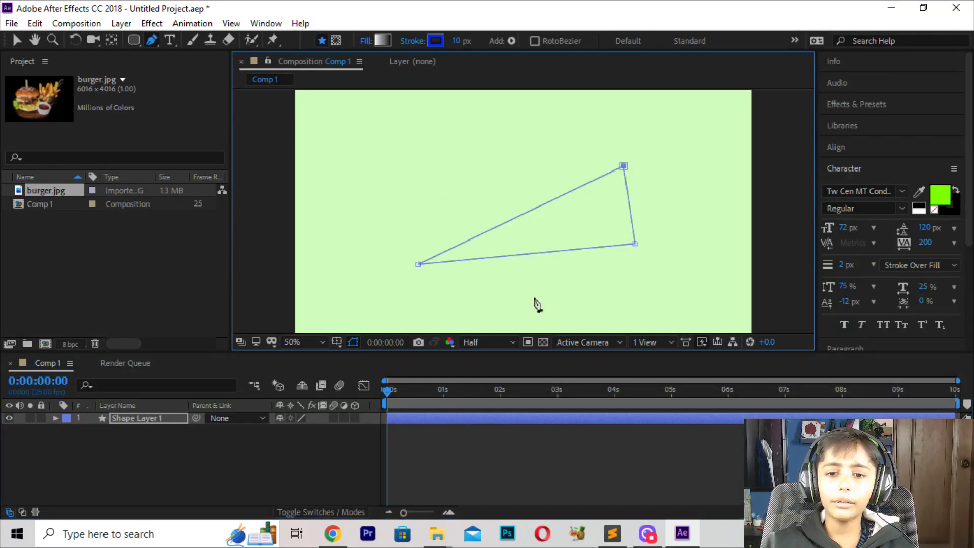
pyautogui.click(418, 265)
pyautogui.click(384, 162)
pyautogui.click(347, 276)
pyautogui.hotkey('ctrl', 'z')
pyautogui.hotkey('ctrl', 'z')
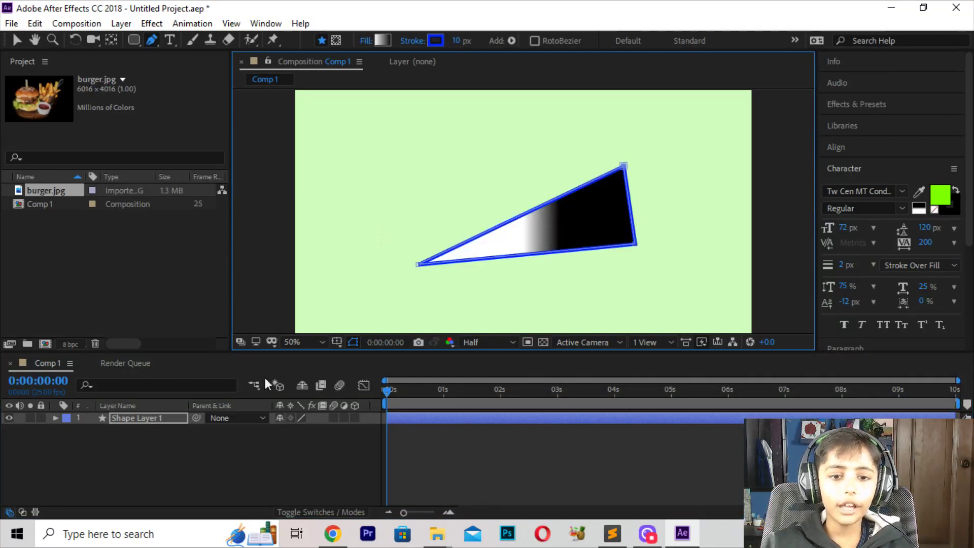
# Step: Select Comp 1 in the Project panel, then delete the gradient triangle shape layer
pyautogui.click(125, 297)
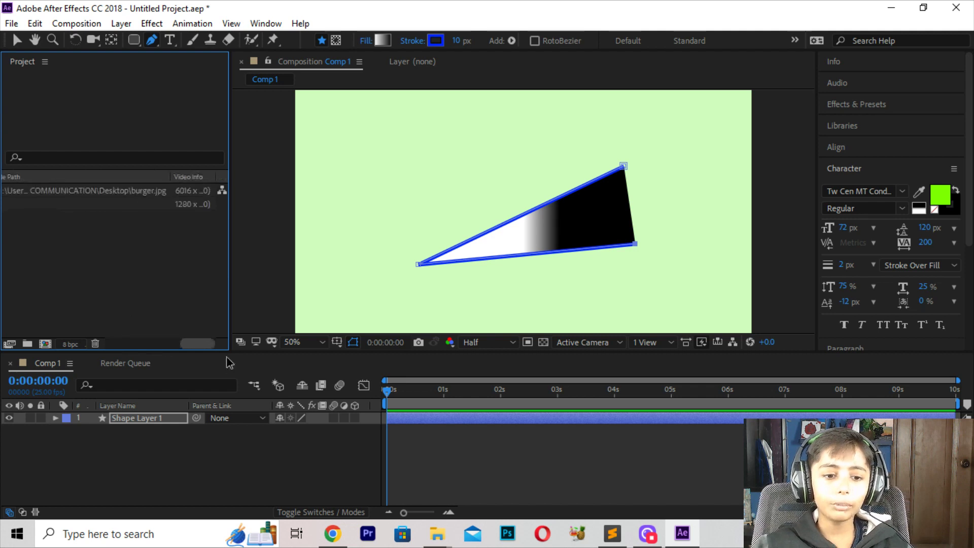
pyautogui.click(78, 195)
pyautogui.click(71, 204)
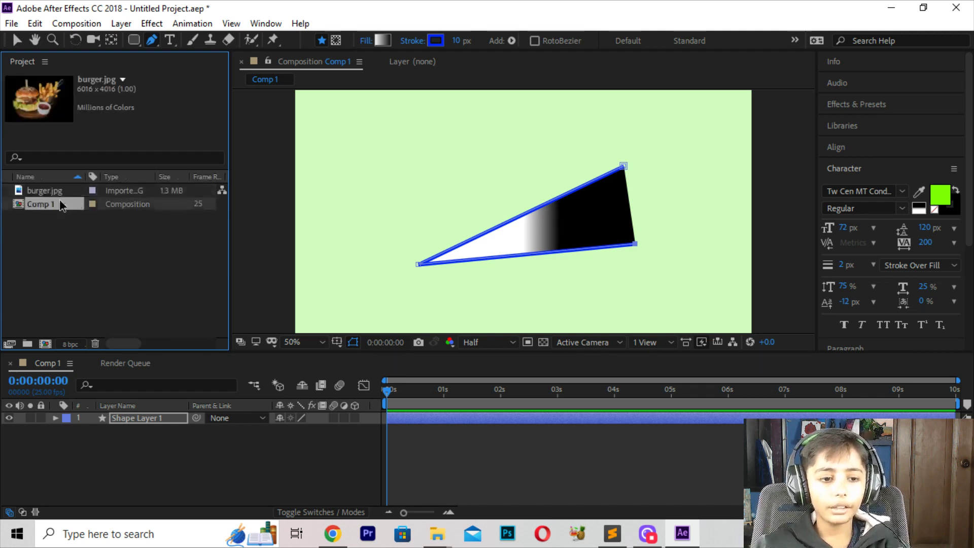
pyautogui.click(126, 419)
pyautogui.press('Delete')
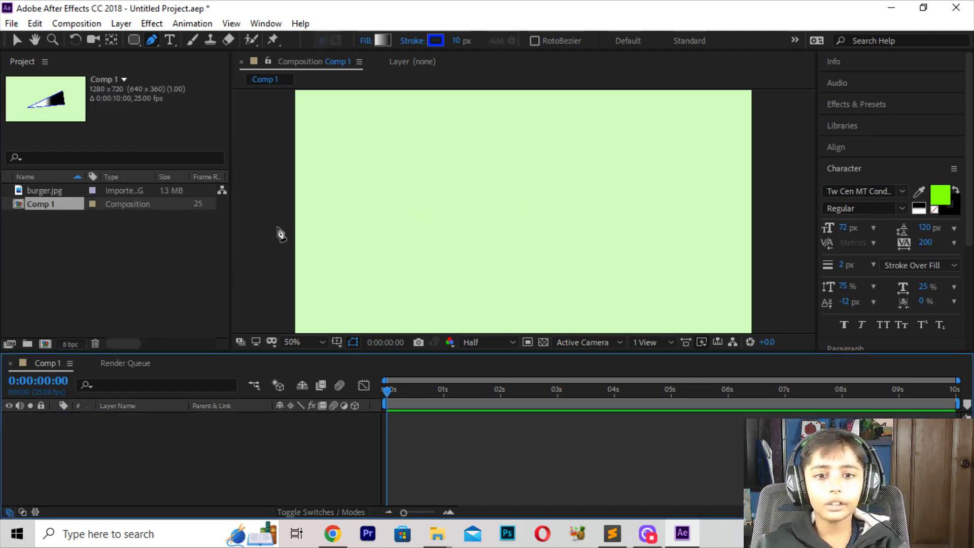